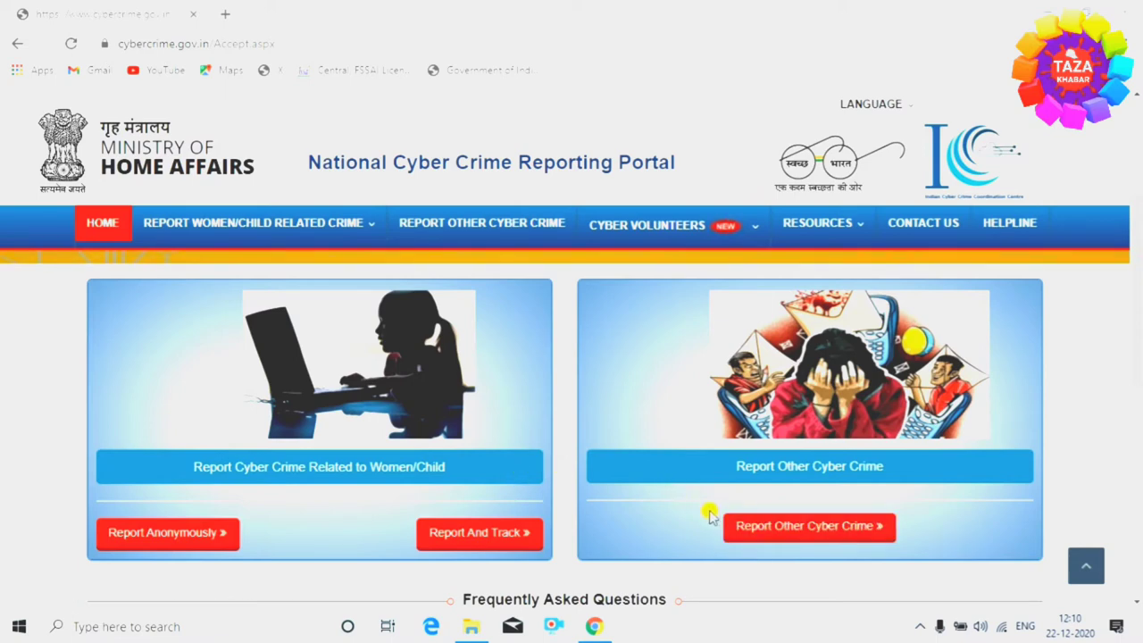
# - Open the login for reporting other cyber crime and submit the citizen login with DELHI as the state
pyautogui.click(807, 533)
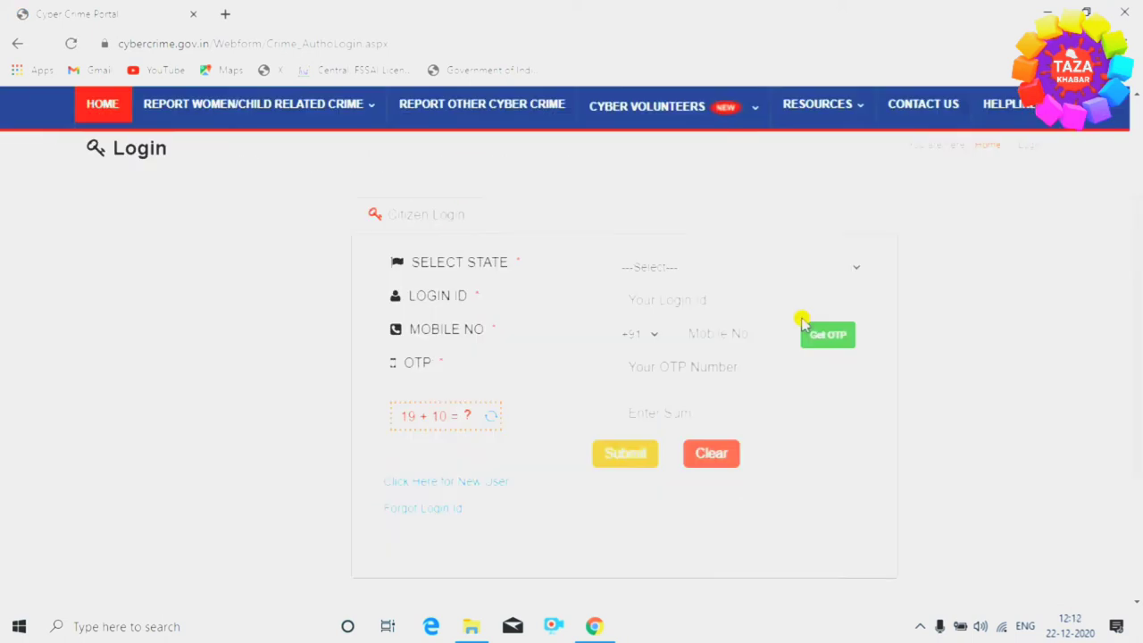
pyautogui.click(847, 270)
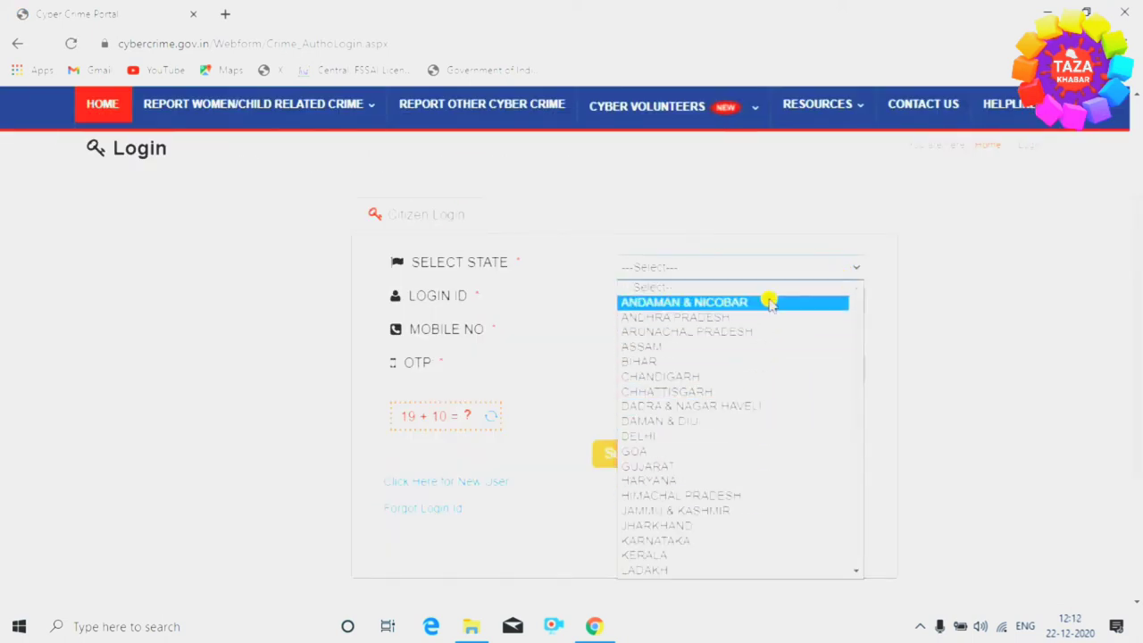
pyautogui.click(748, 436)
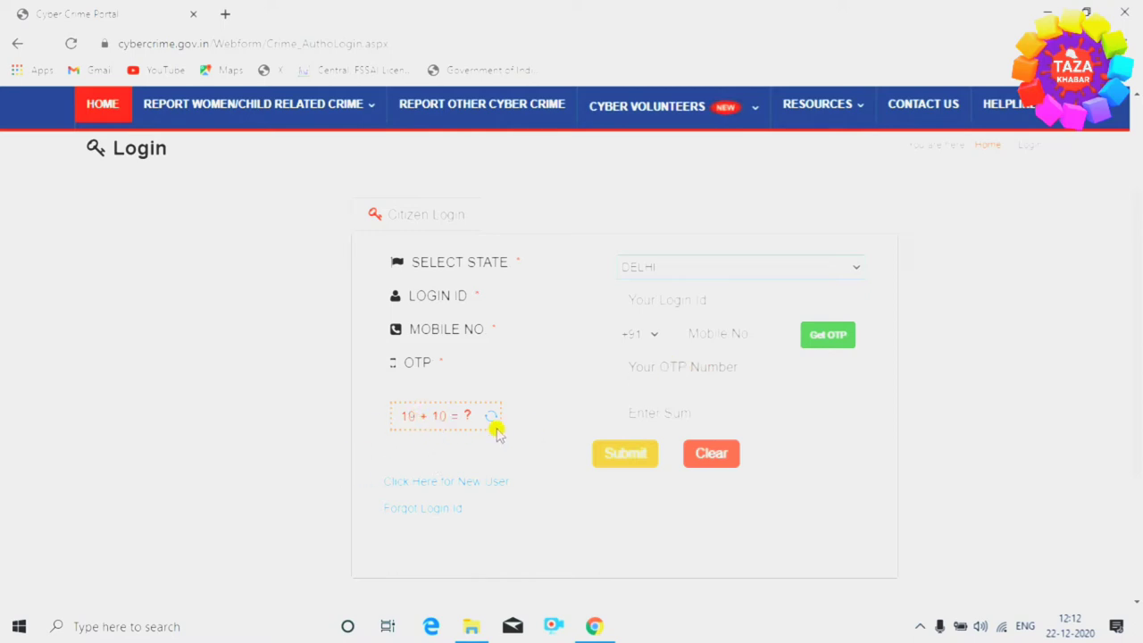
pyautogui.click(624, 456)
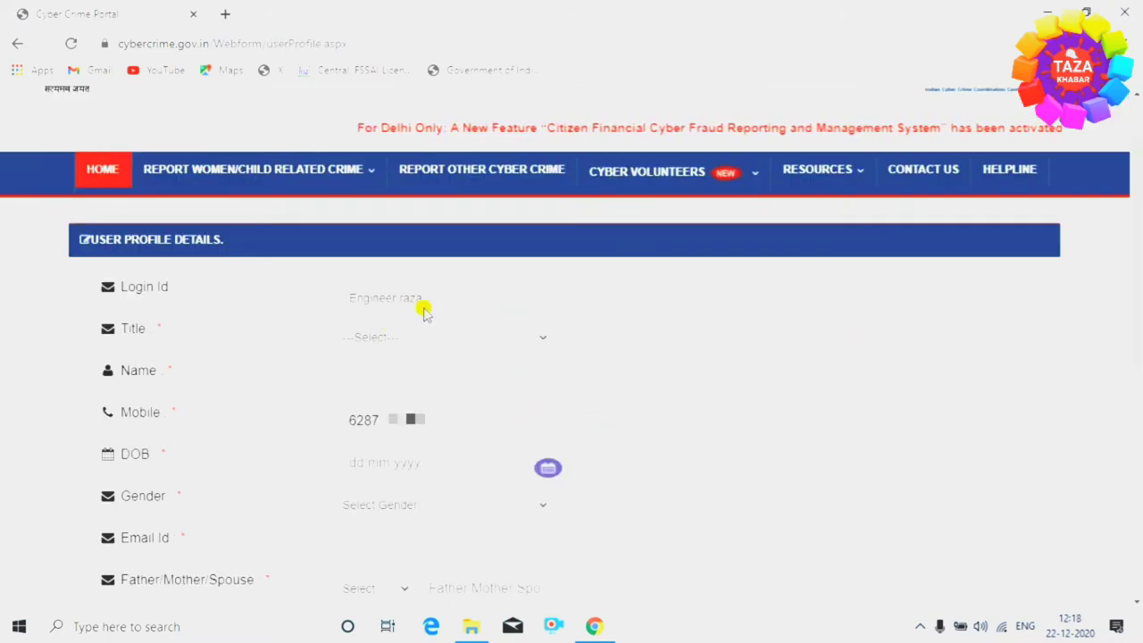
# - Set the profile title to Mr and fill in the date of birth
pyautogui.click(514, 337)
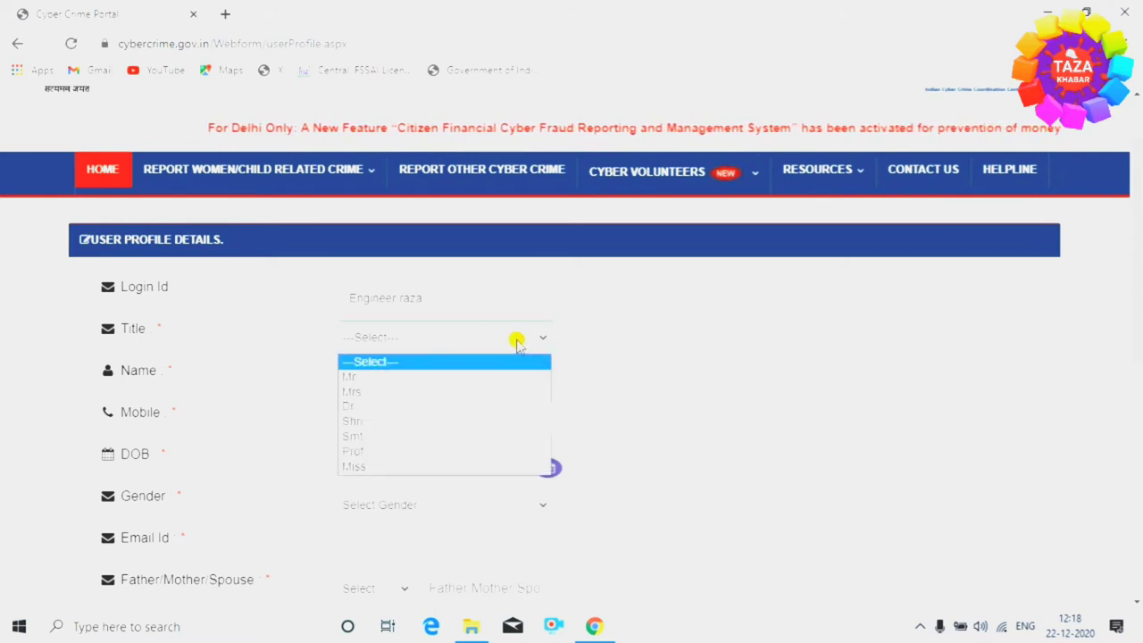
pyautogui.click(365, 376)
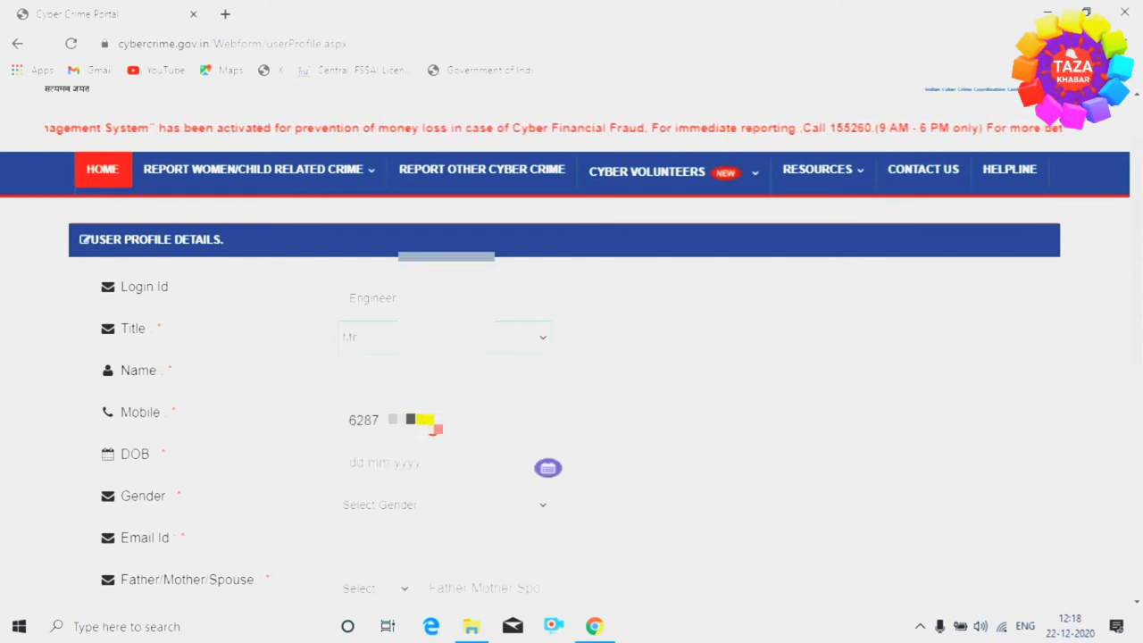
pyautogui.scroll(-1, 430, 413)
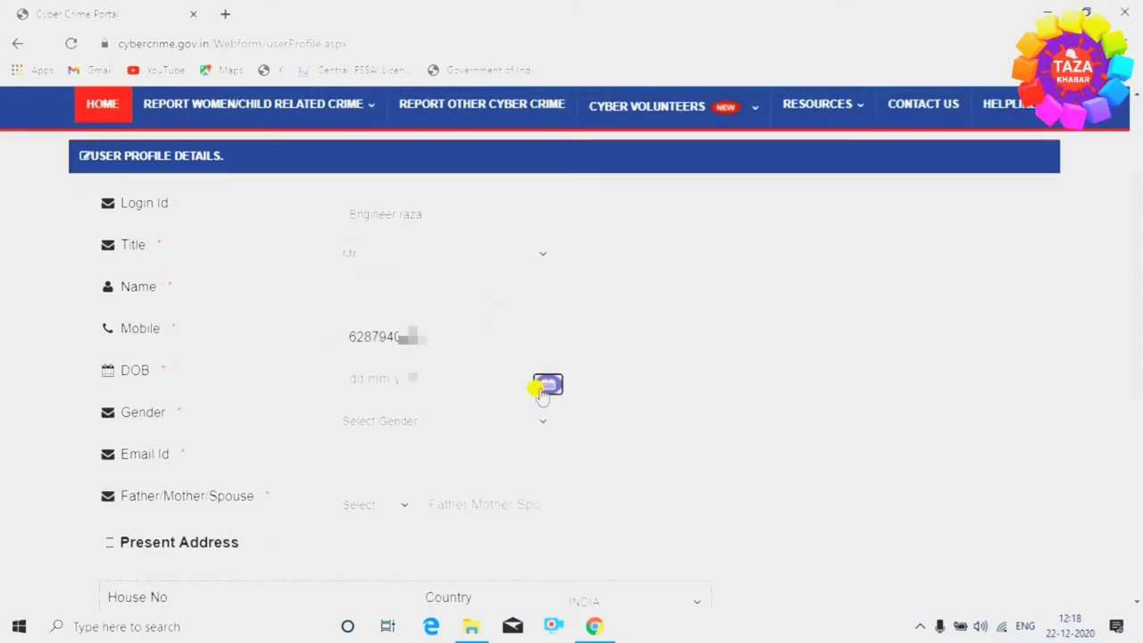
pyautogui.click(506, 382)
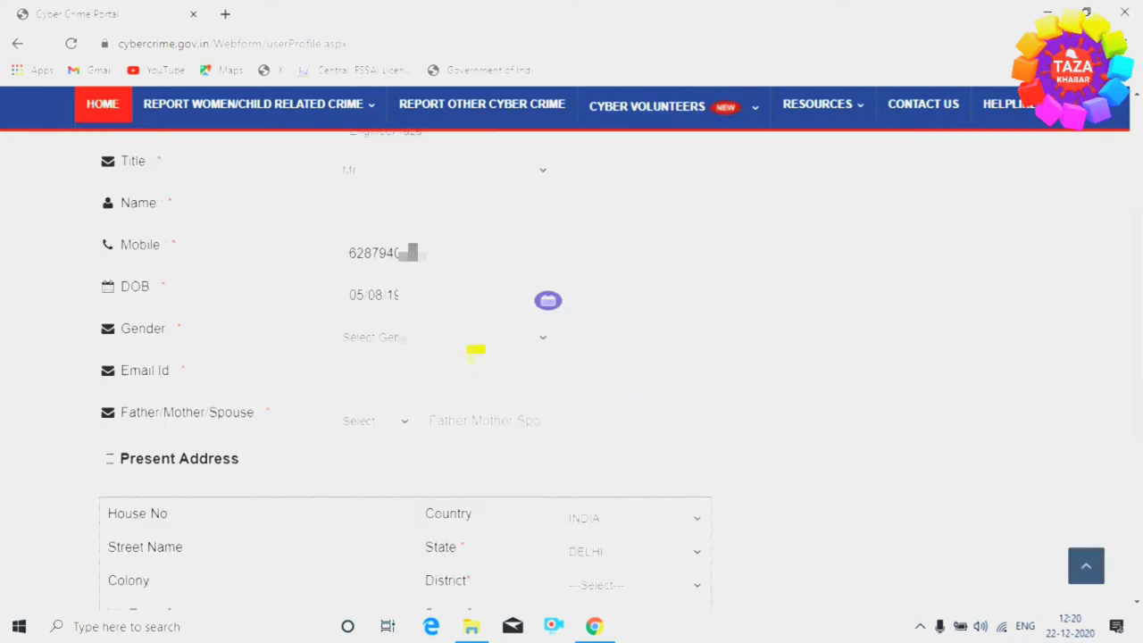
# - Set the profile's gender to Male and choose Mother as the family relation
pyautogui.click(491, 336)
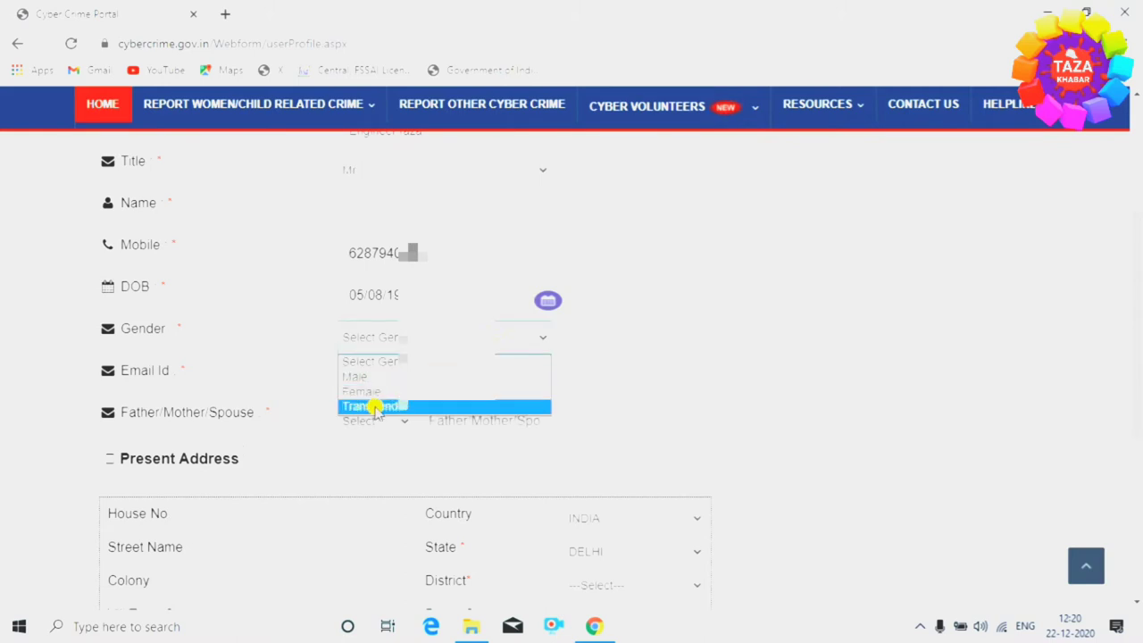
pyautogui.click(361, 376)
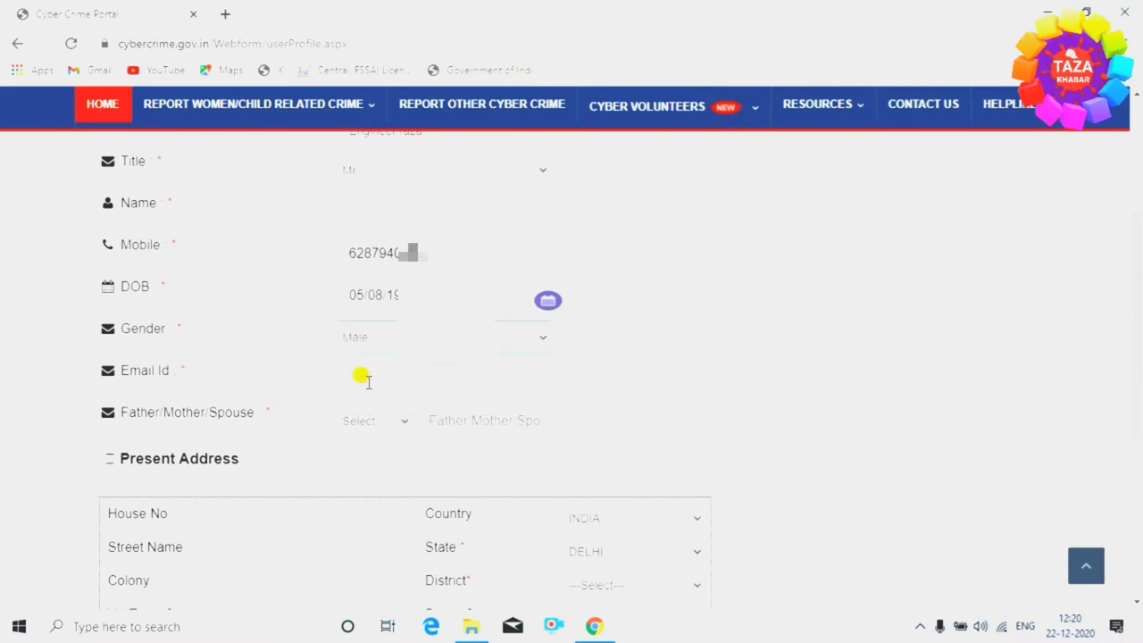
pyautogui.click(399, 423)
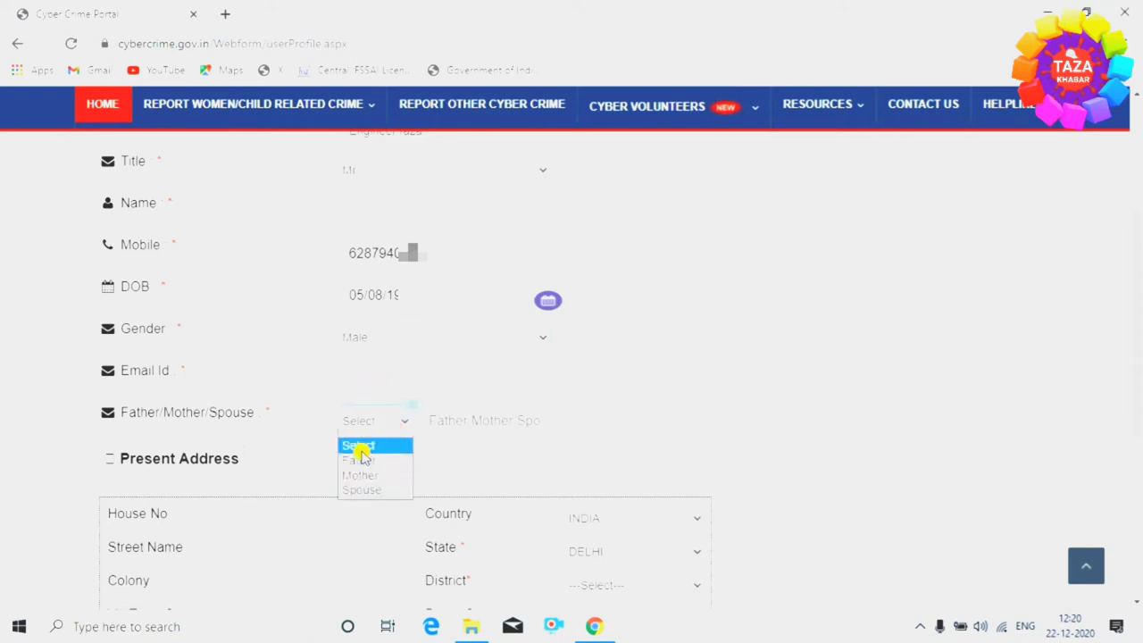
pyautogui.click(382, 476)
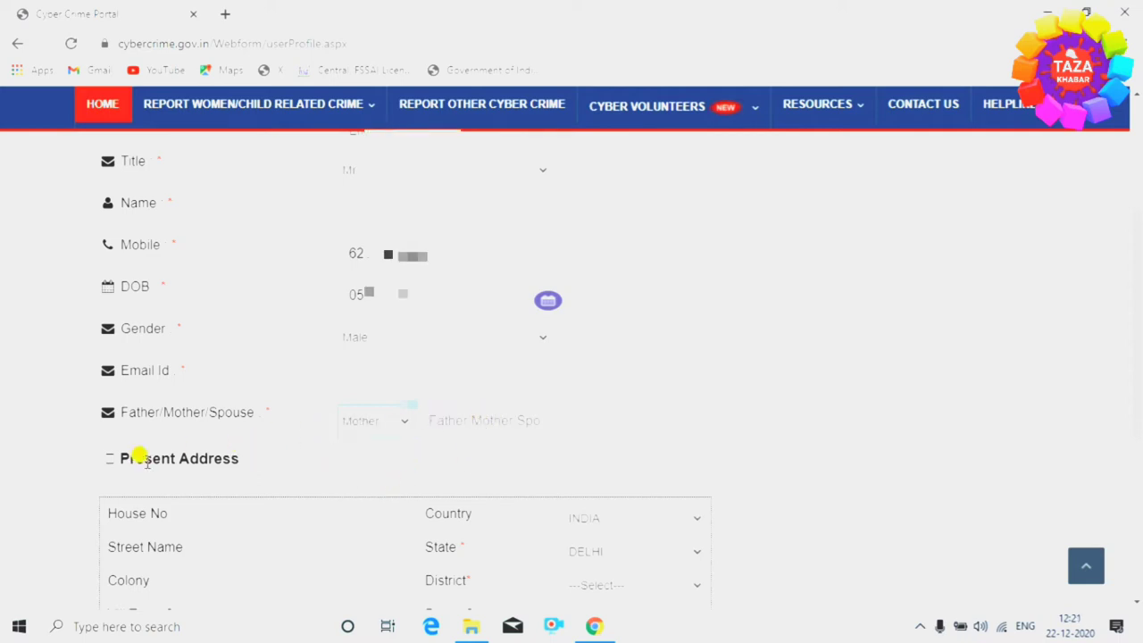
# - Set the district of the present address to NEW DELHI
pyautogui.scroll(-1, 205, 443)
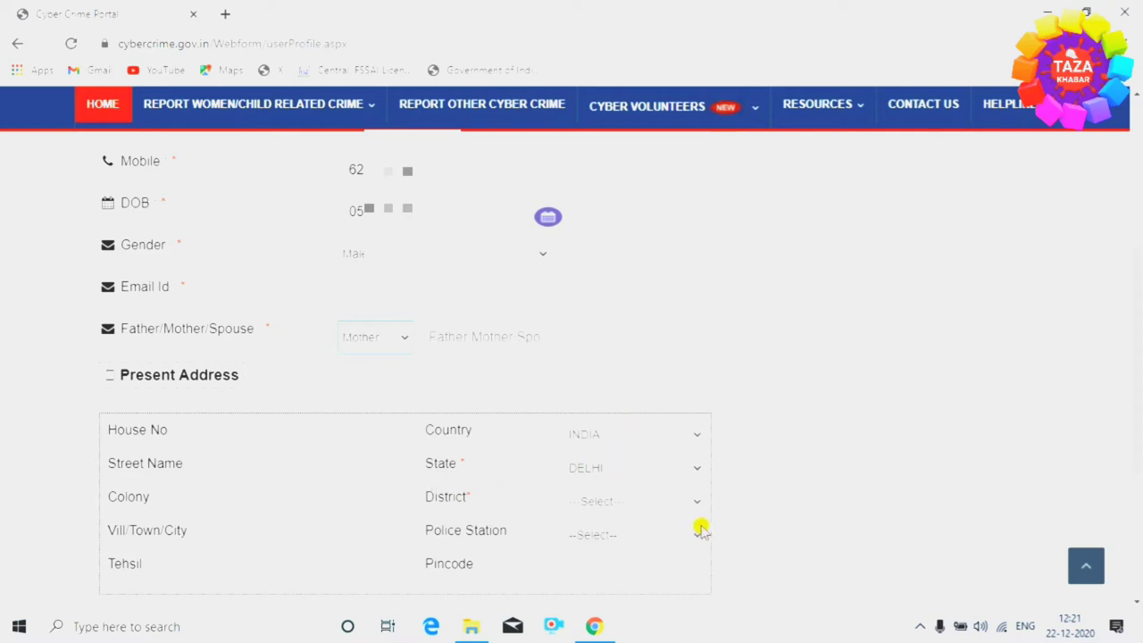
pyautogui.click(663, 503)
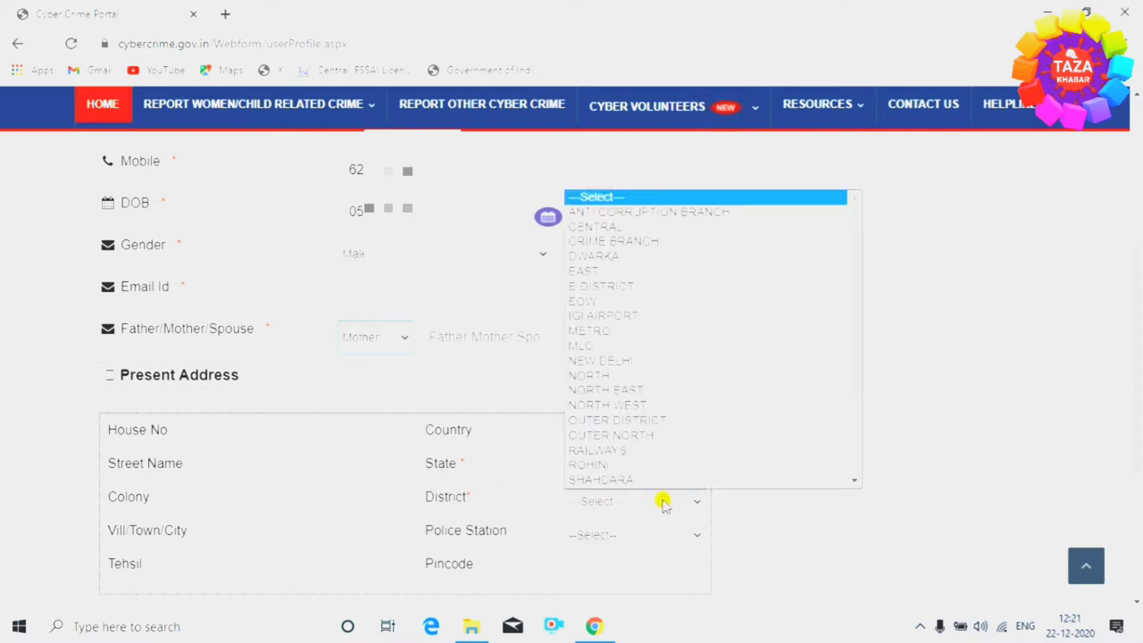
pyautogui.click(603, 361)
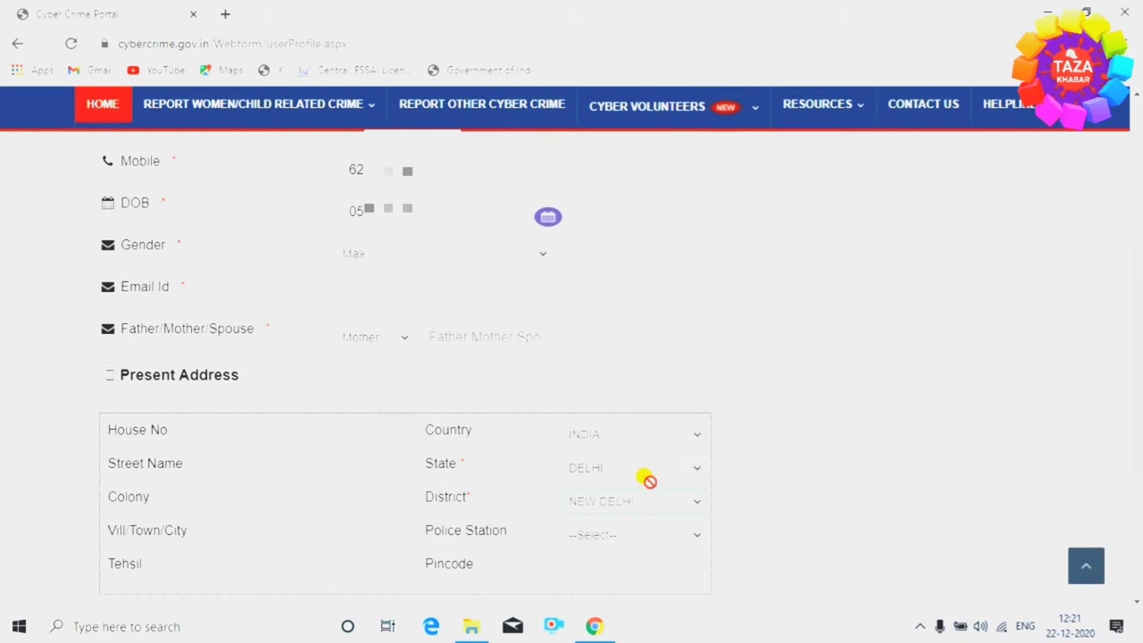
# - Choose NORTH AVENUE as the police station for the present address
pyautogui.click(633, 534)
pyautogui.click(634, 540)
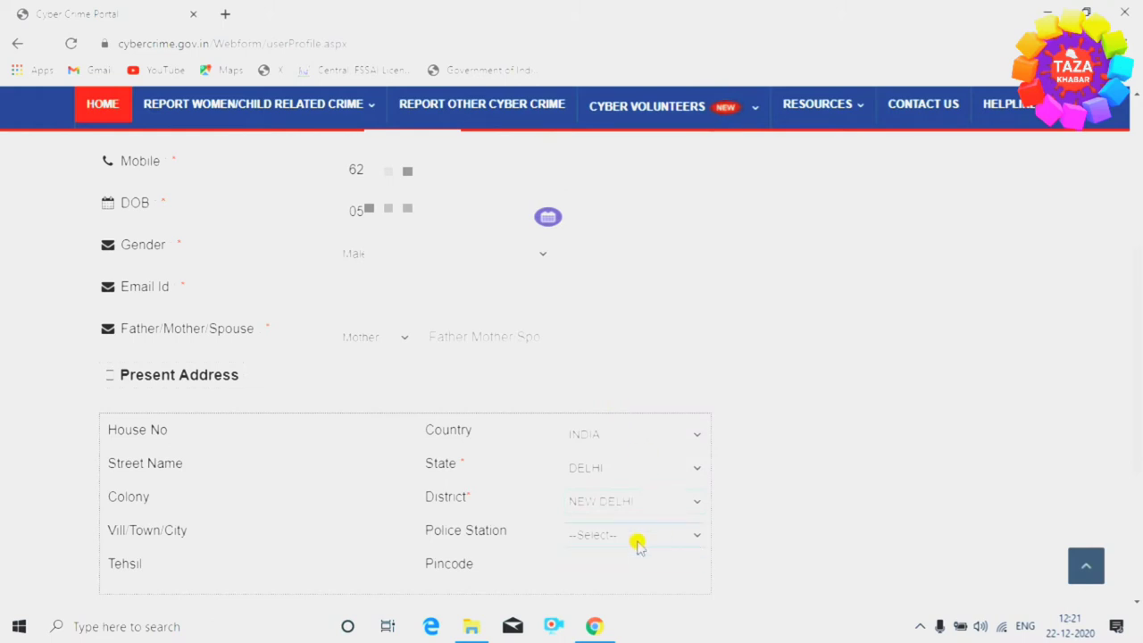
pyautogui.scroll(-1, 684, 500)
pyautogui.scroll(1, 640, 462)
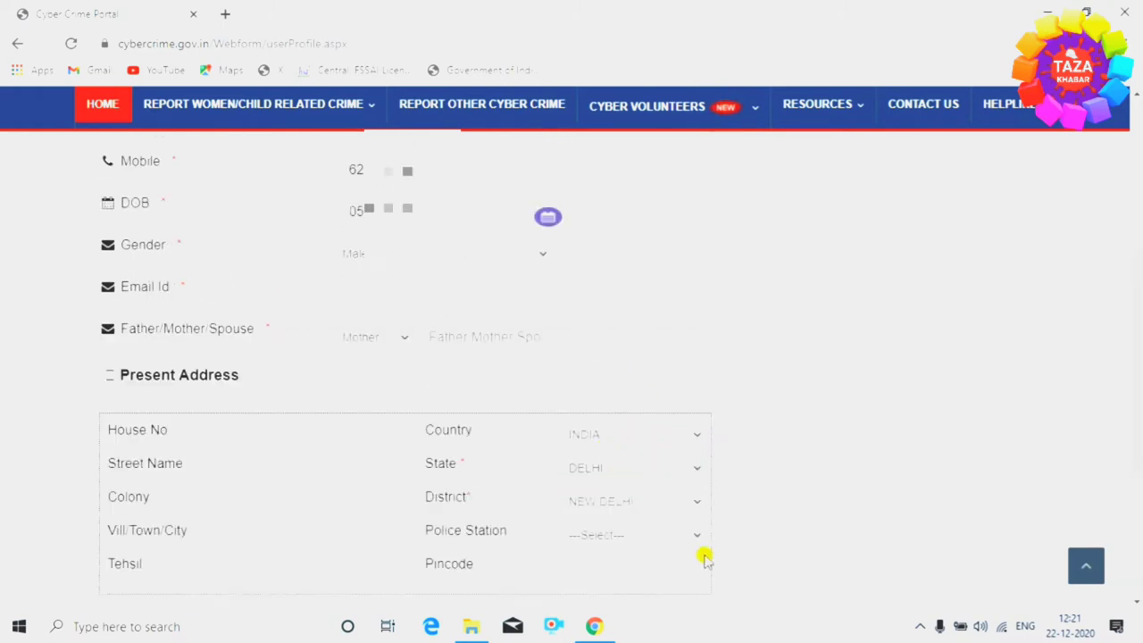
pyautogui.scroll(-1, 687, 526)
pyautogui.click(668, 449)
pyautogui.press('Down')
pyautogui.press('Down')
pyautogui.press('Down')
pyautogui.press('Down')
pyautogui.press('Down')
pyautogui.press('Down')
pyautogui.press('Down')
pyautogui.press('Down')
pyautogui.press('Down')
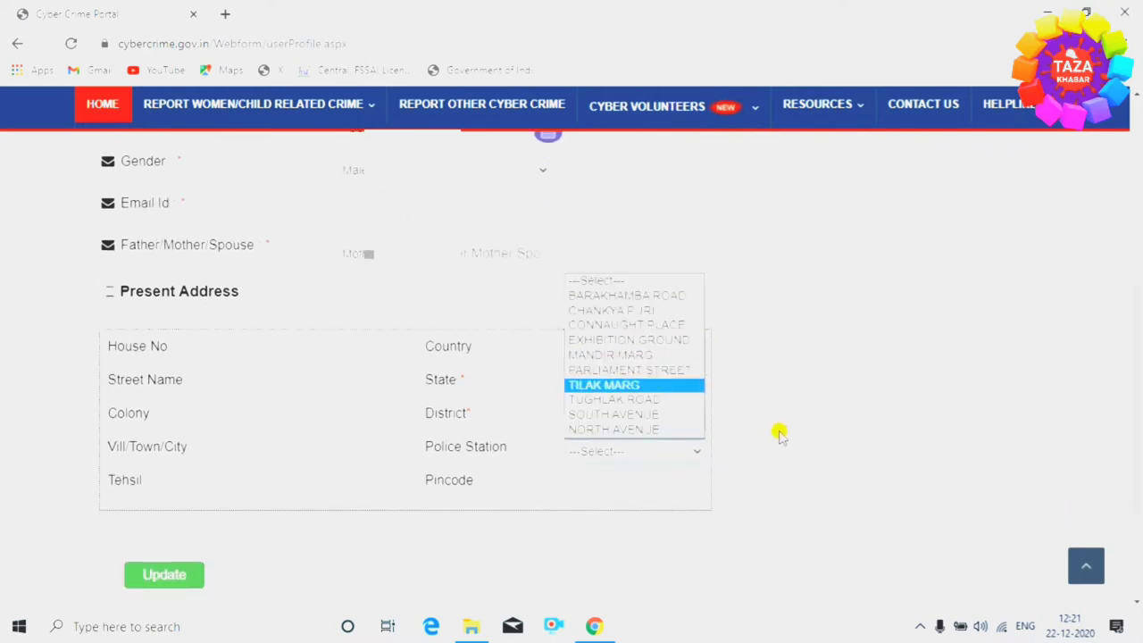
pyautogui.click(775, 457)
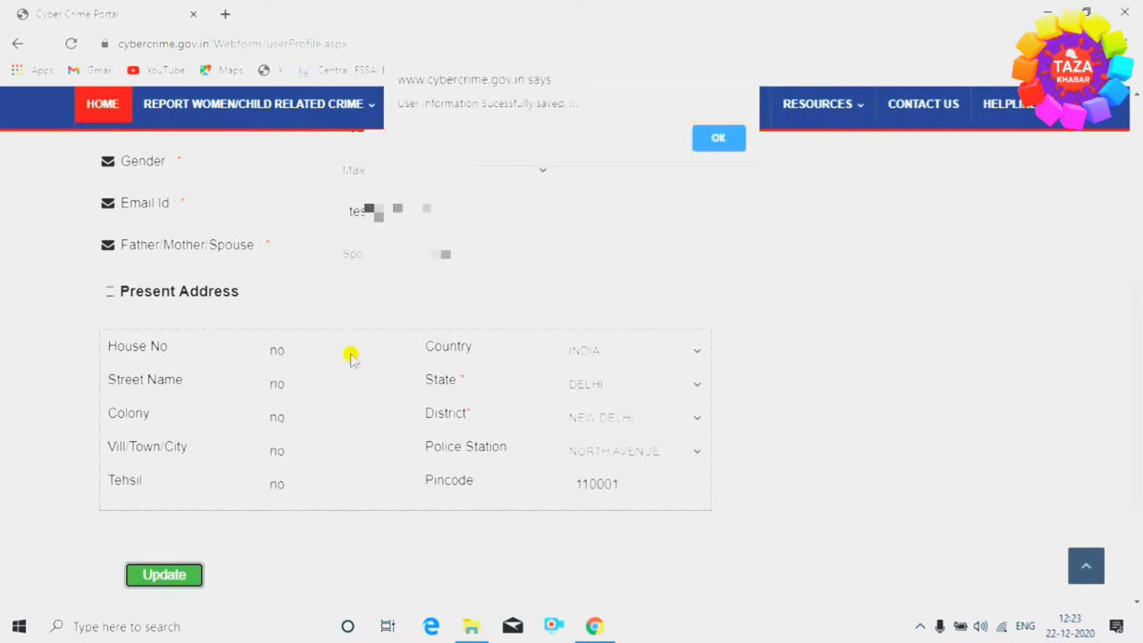
# - Acknowledge the saved user profile and continue to the complaint's incident details form
pyautogui.click(717, 136)
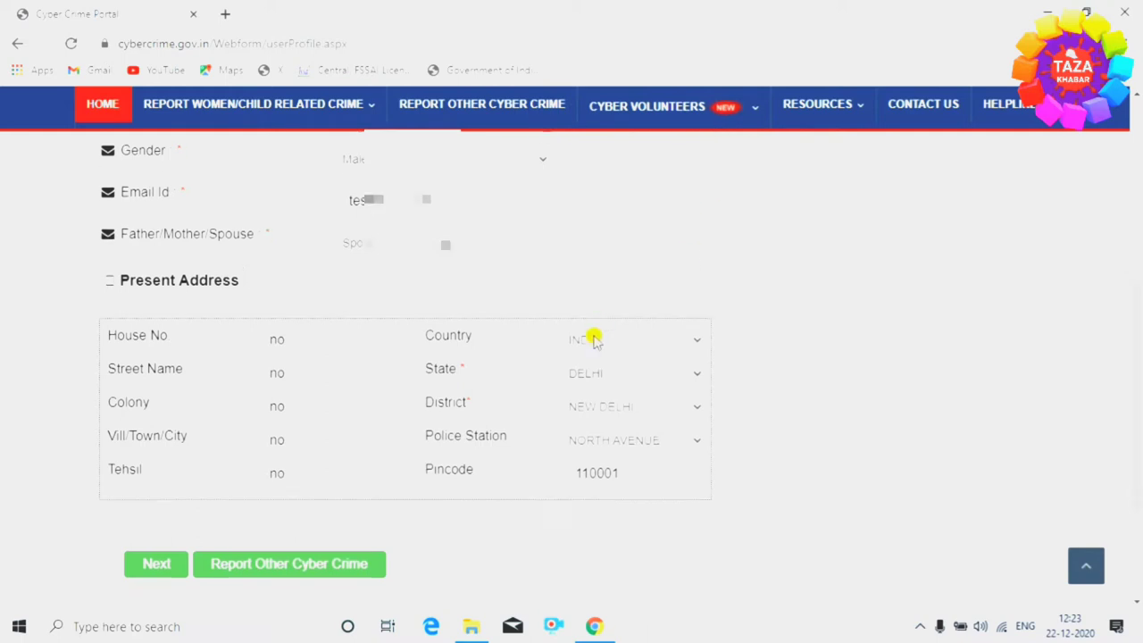
pyautogui.scroll(-2, 594, 333)
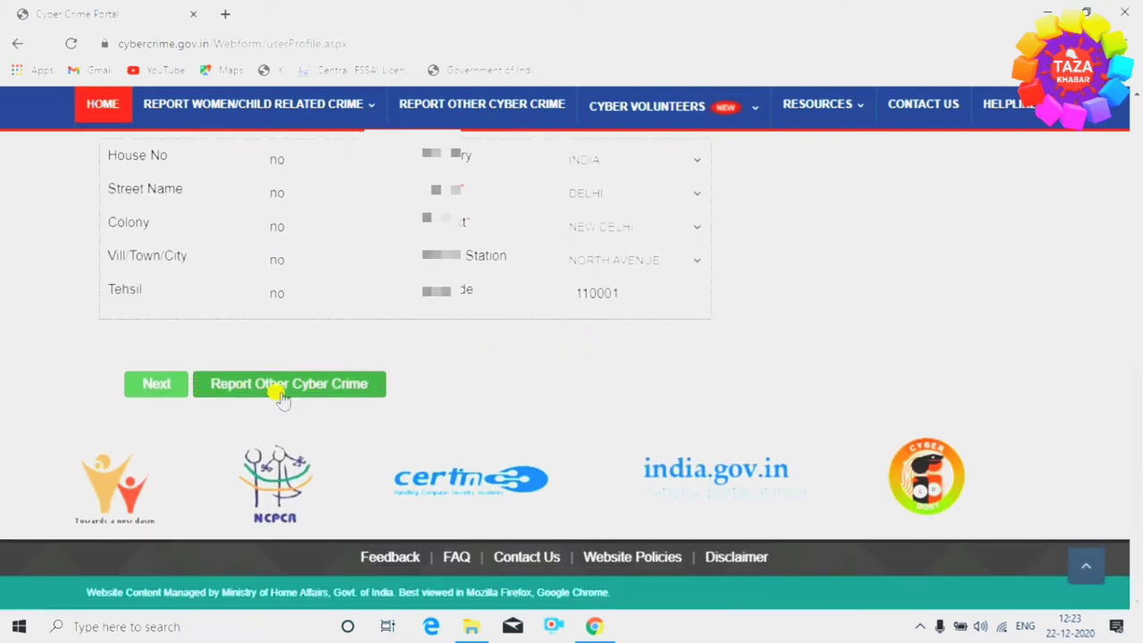
pyautogui.click(168, 384)
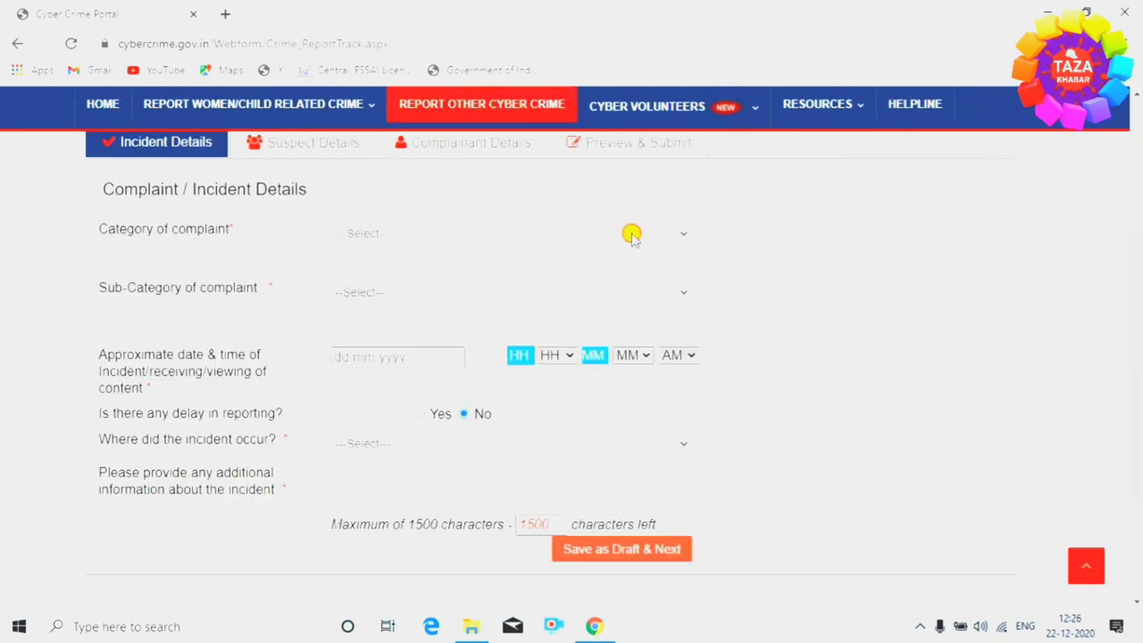
pyautogui.click(631, 235)
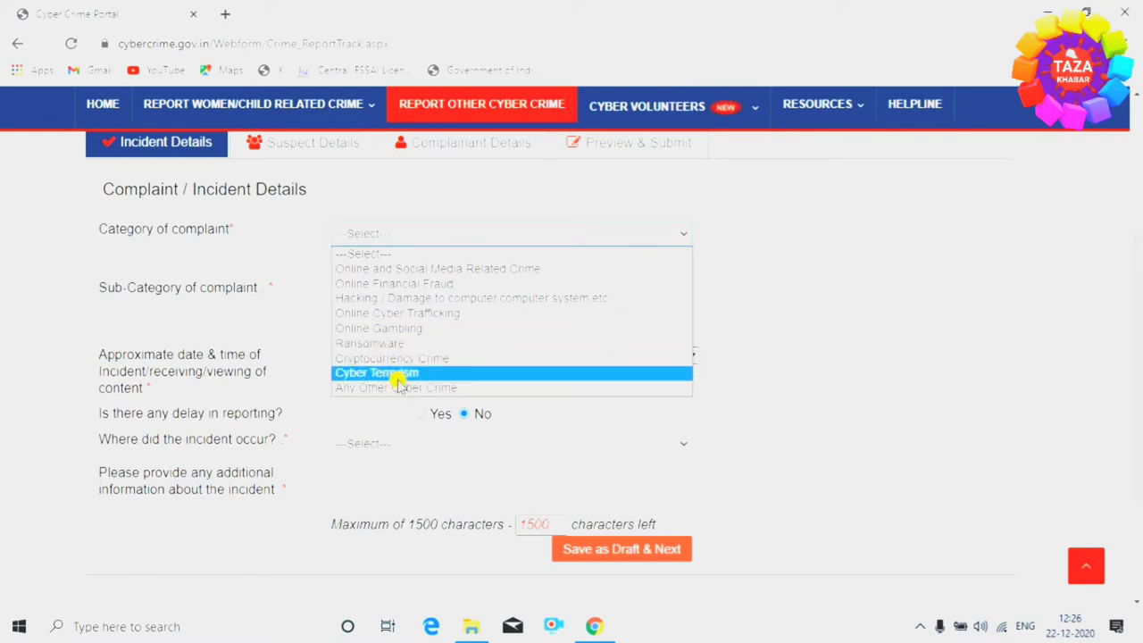
pyautogui.click(766, 312)
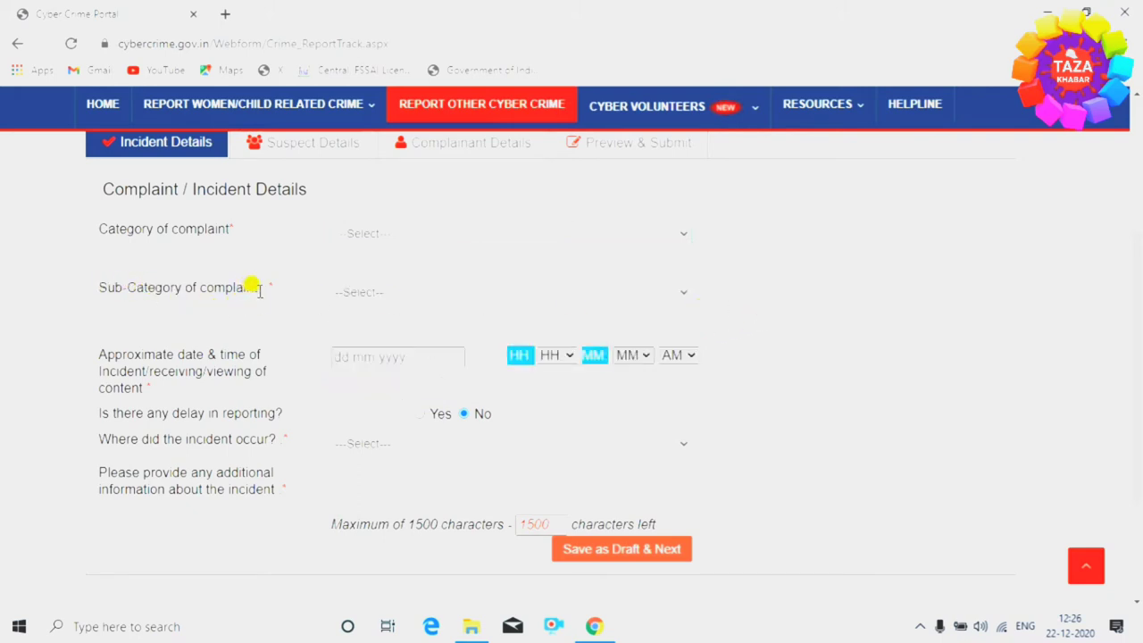
pyautogui.click(491, 294)
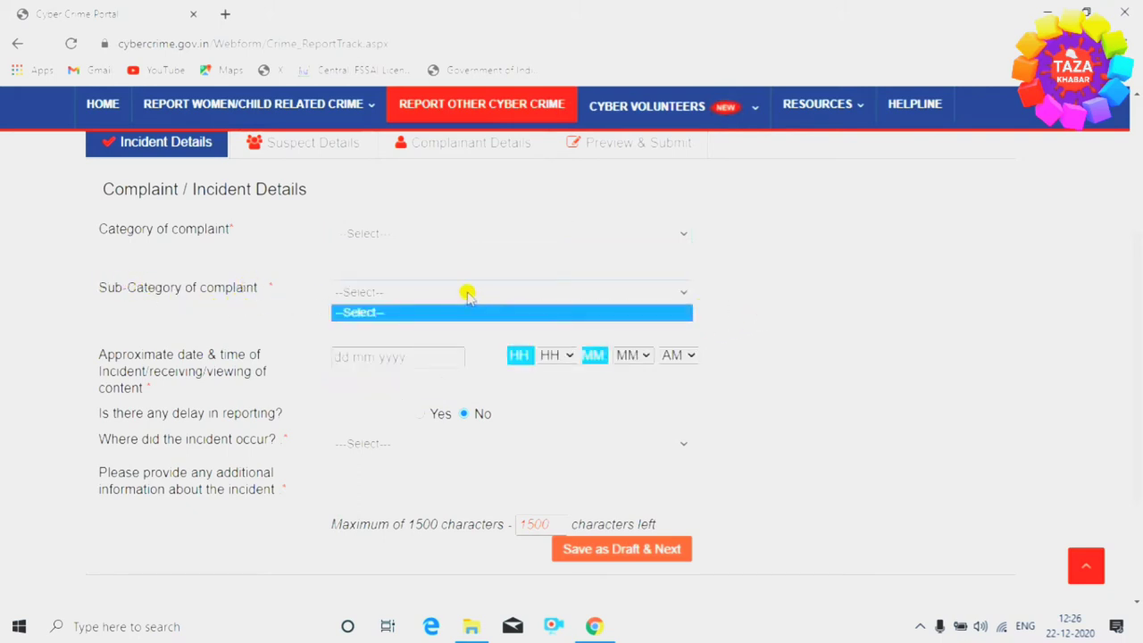
pyautogui.click(475, 234)
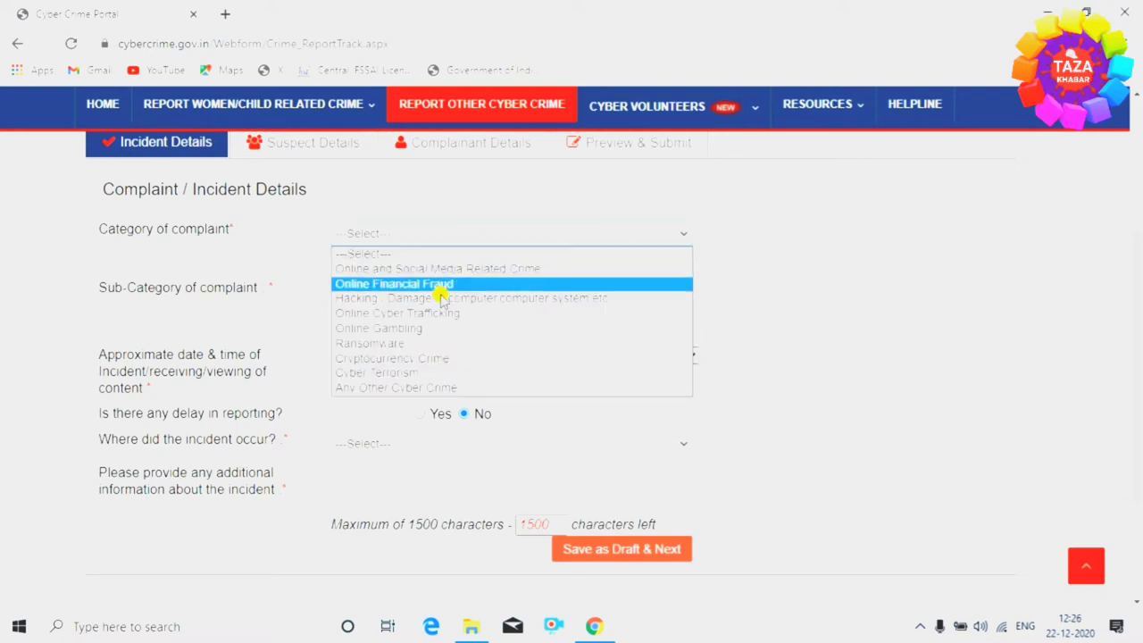
pyautogui.click(421, 329)
pyautogui.click(451, 294)
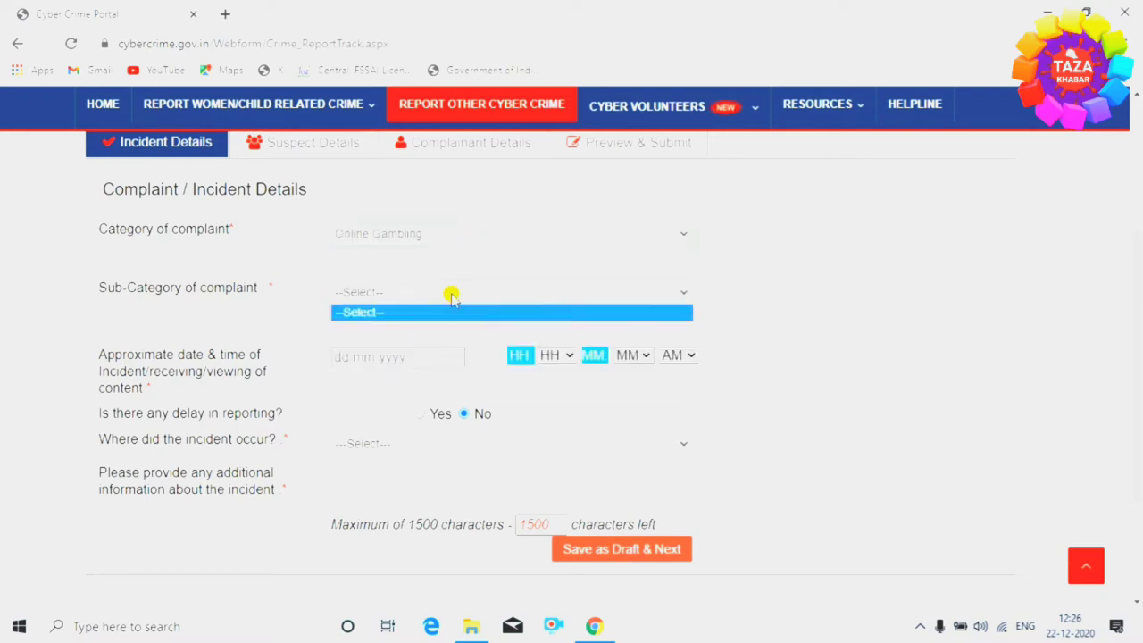
pyautogui.click(790, 304)
# - Classify the complaint as Online and Social Media Related Crime, Online Job Fraud, and set the incident to 22/12/2020, 11:59 AM
pyautogui.click(638, 295)
pyautogui.click(652, 293)
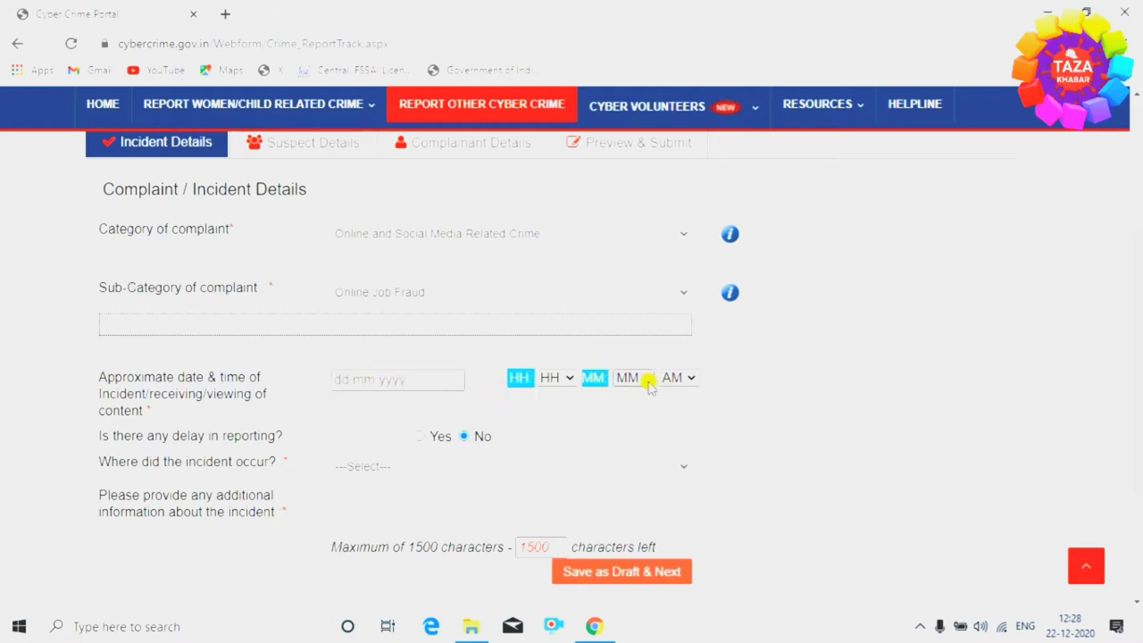
pyautogui.click(567, 379)
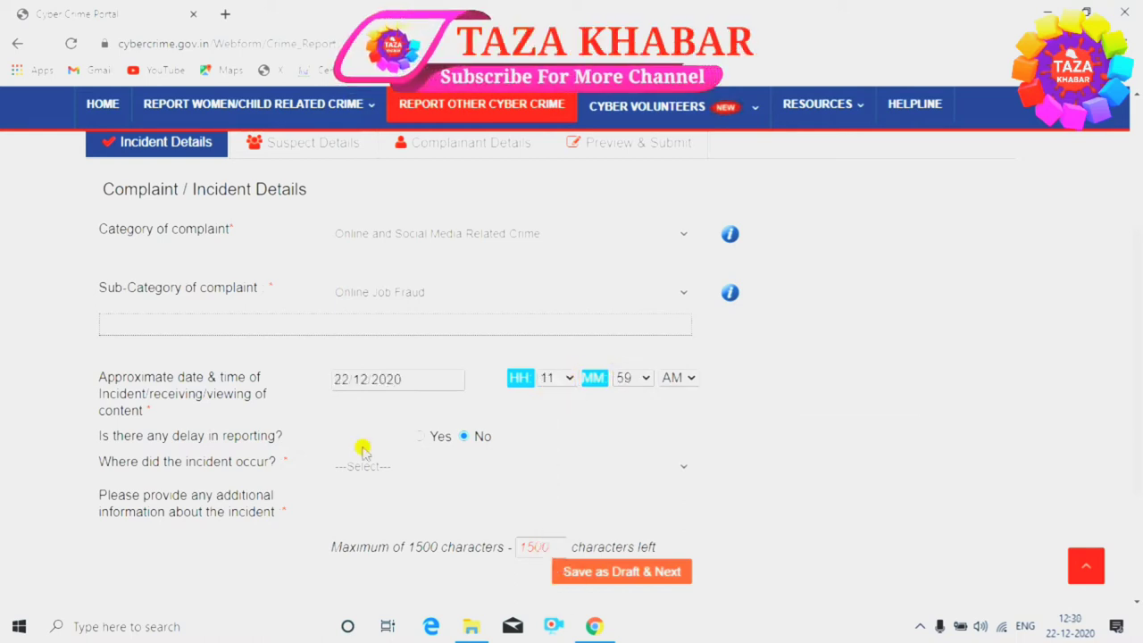
pyautogui.click(418, 437)
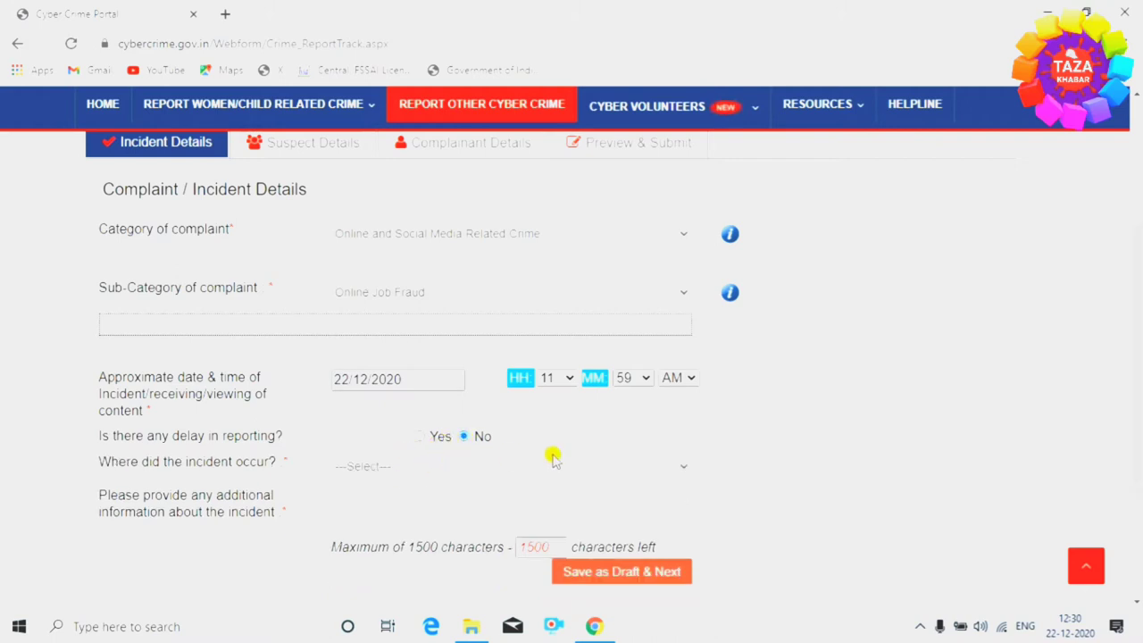
pyautogui.click(637, 466)
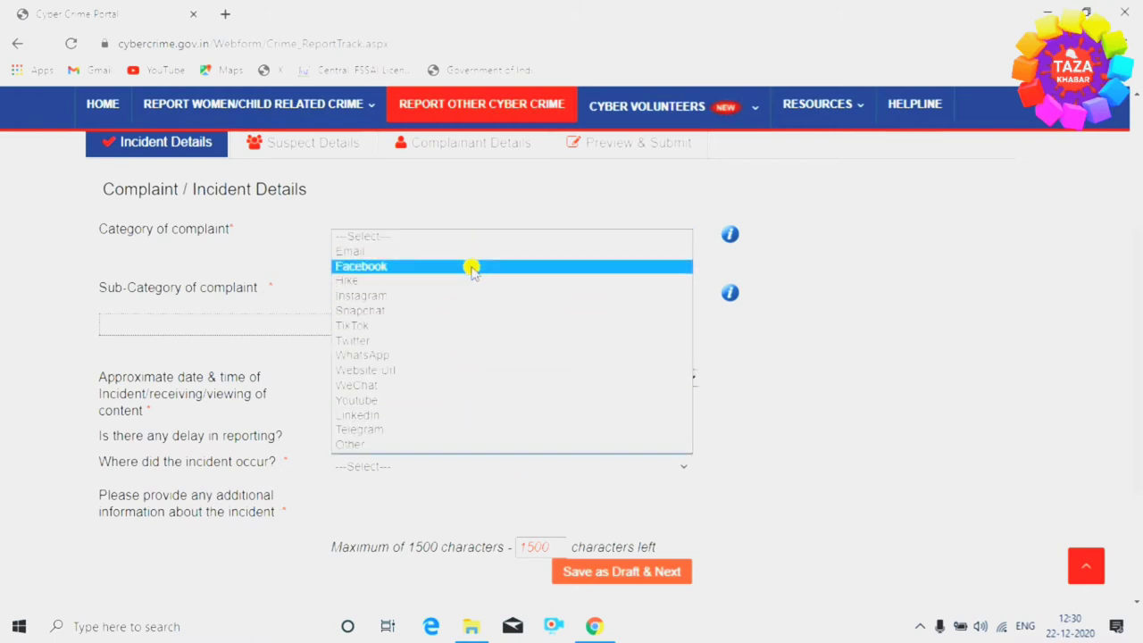
pyautogui.click(483, 325)
pyautogui.scroll(-2, 729, 390)
pyautogui.click(344, 327)
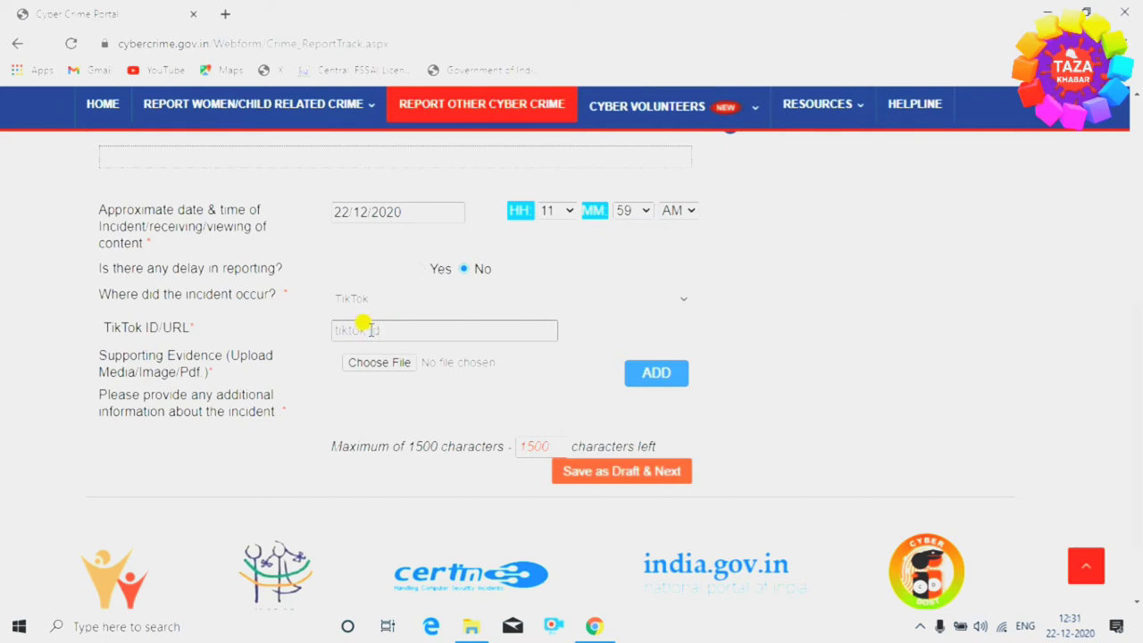
# - Set where the incident occurred to Email in the incident details
pyautogui.click(482, 298)
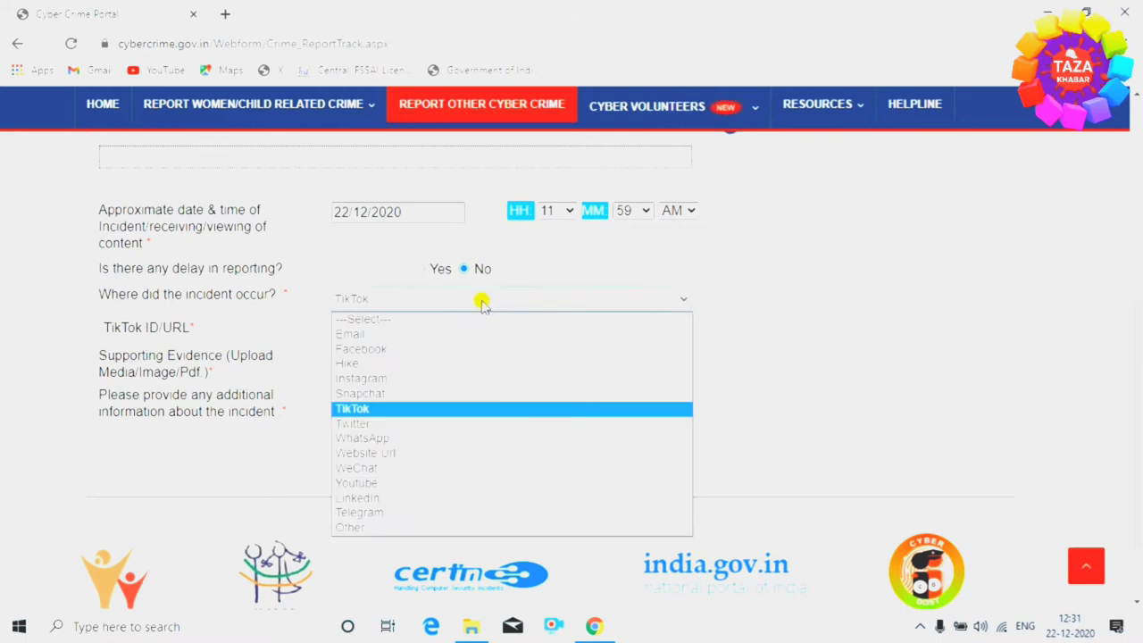
pyautogui.click(382, 331)
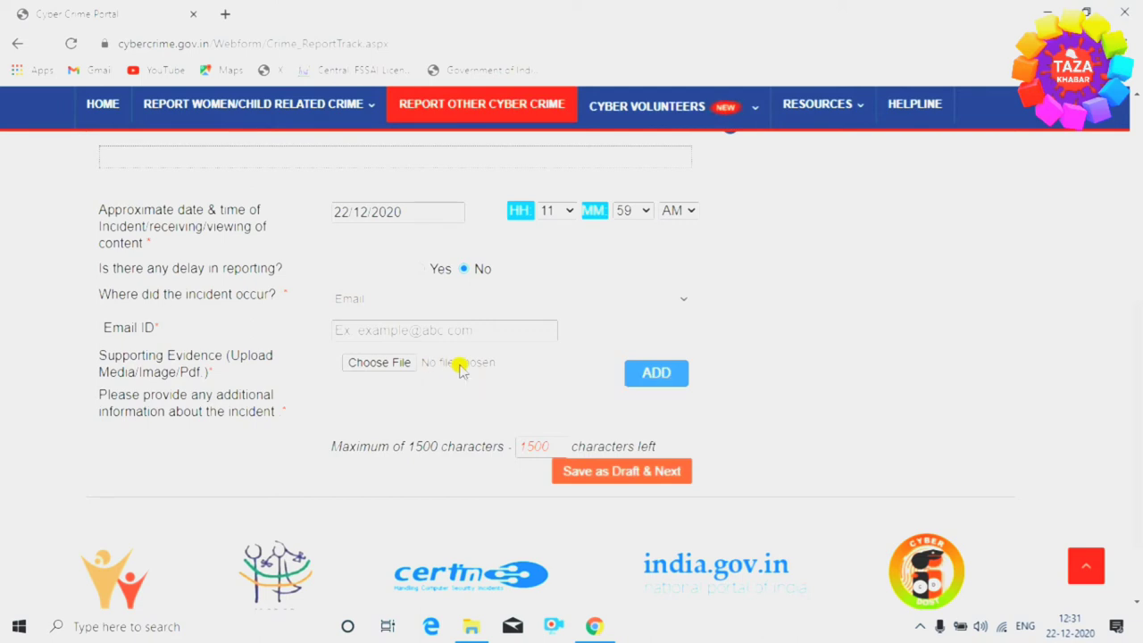
# - Add Ye.pdf as supporting evidence and activate the additional information field for the incident
pyautogui.click(384, 363)
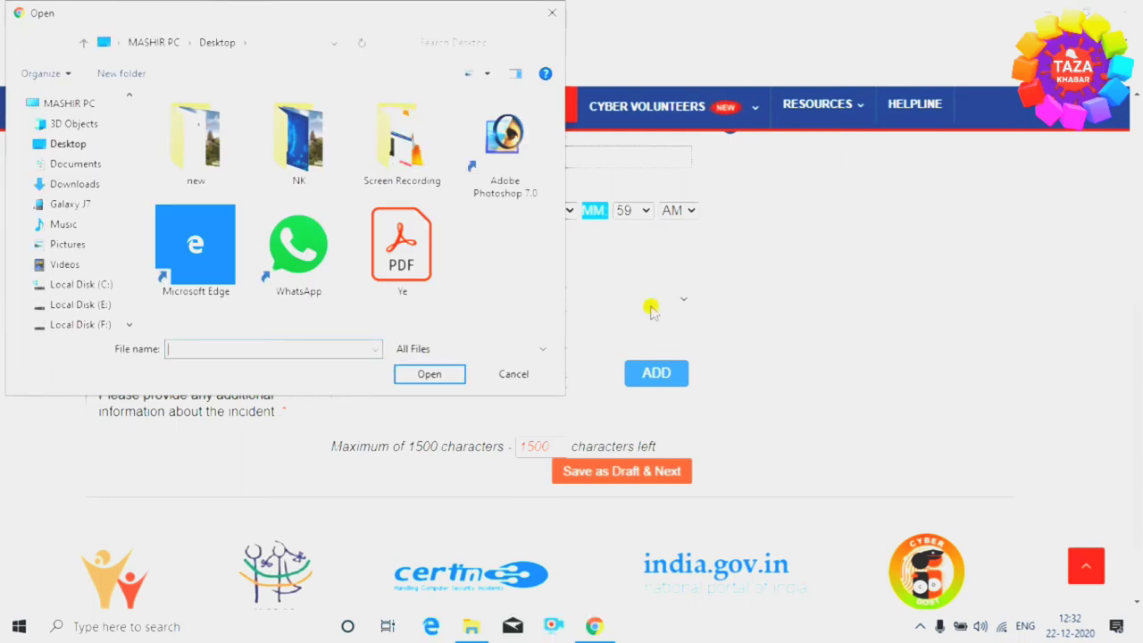
pyautogui.click(381, 237)
pyautogui.click(432, 375)
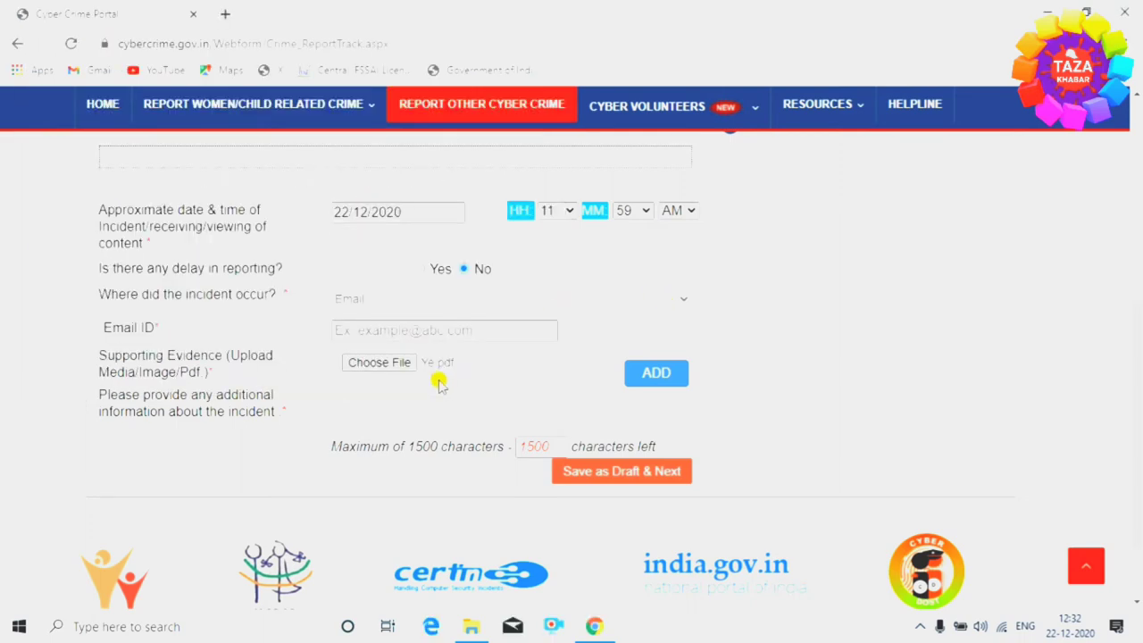
pyautogui.click(663, 376)
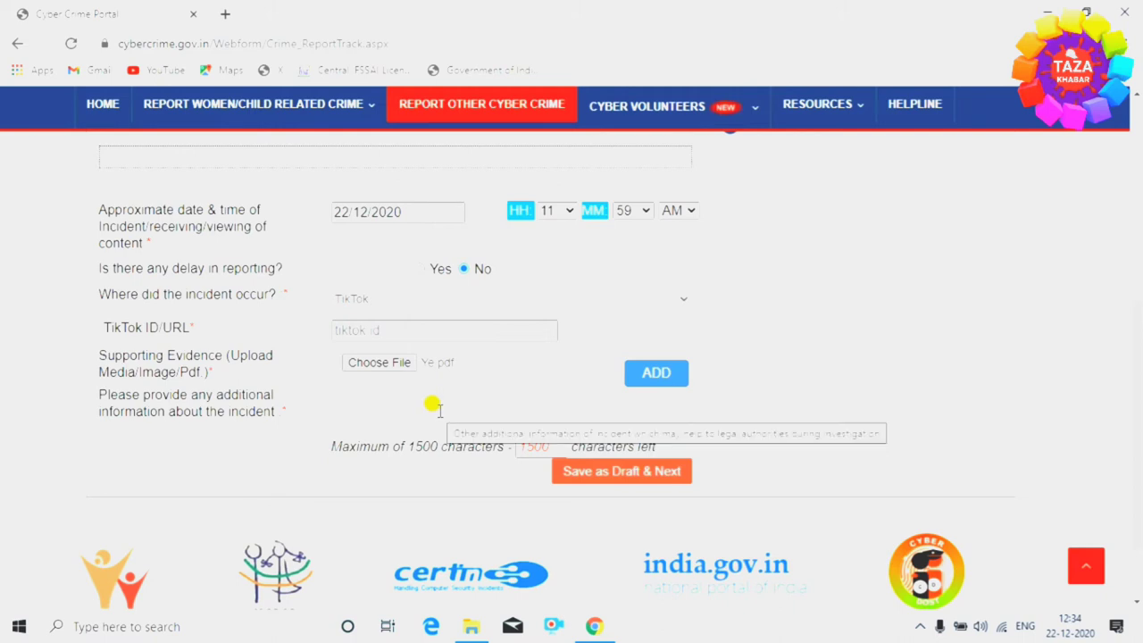
pyautogui.click(384, 401)
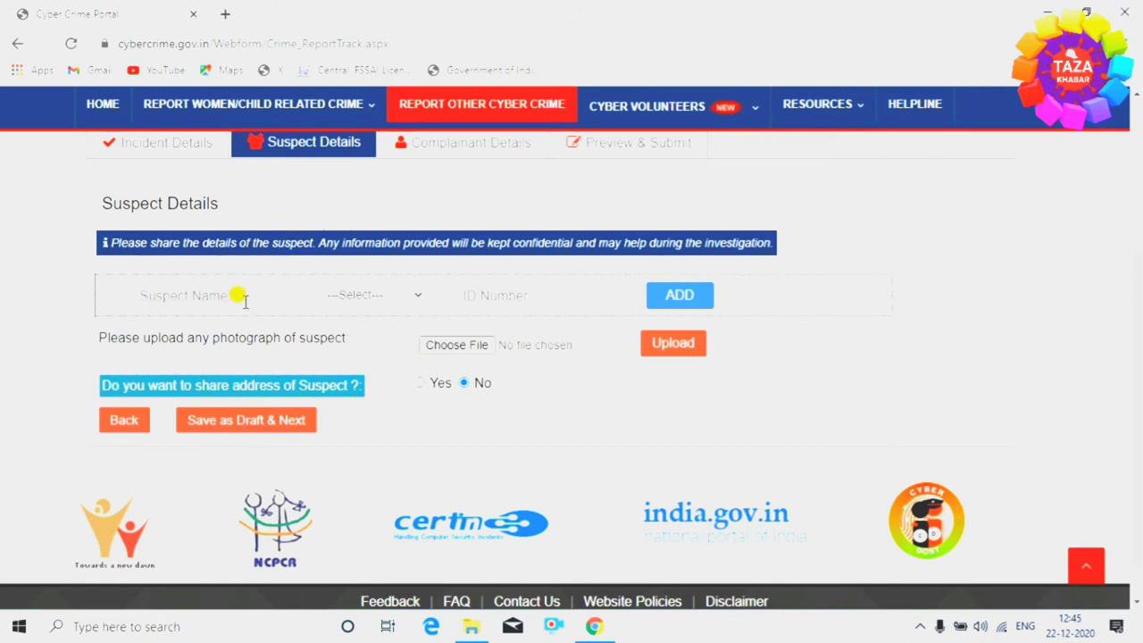
# - Examine the suspect details form and the ID types offered for identifying a suspect
pyautogui.scroll(1, 240, 291)
pyautogui.scroll(-1, 250, 293)
pyautogui.click(412, 297)
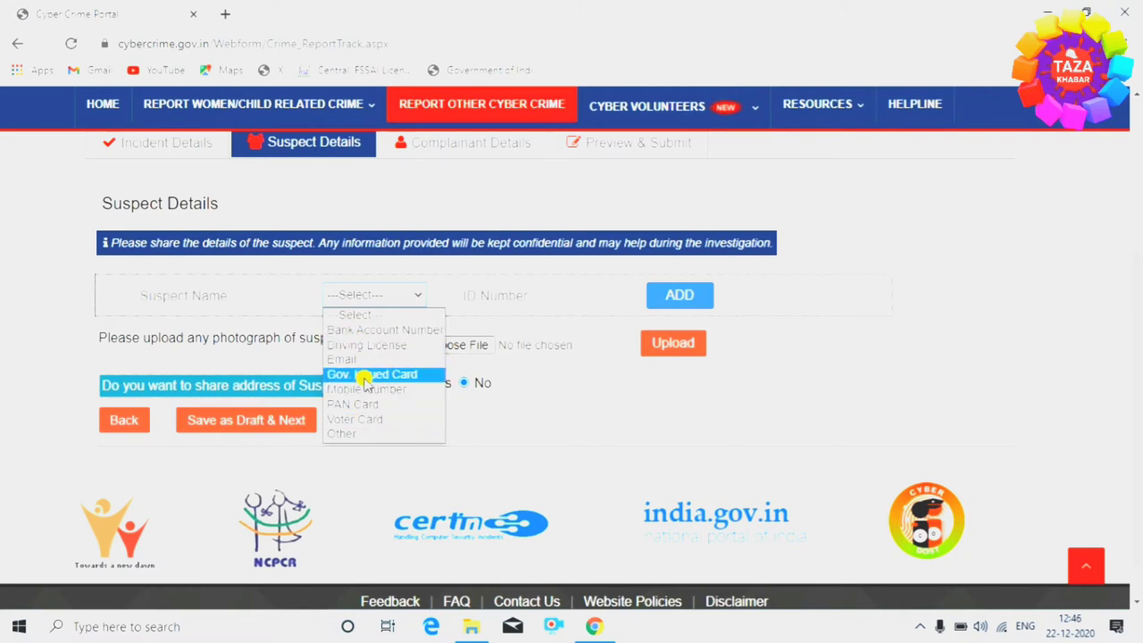
pyautogui.click(482, 297)
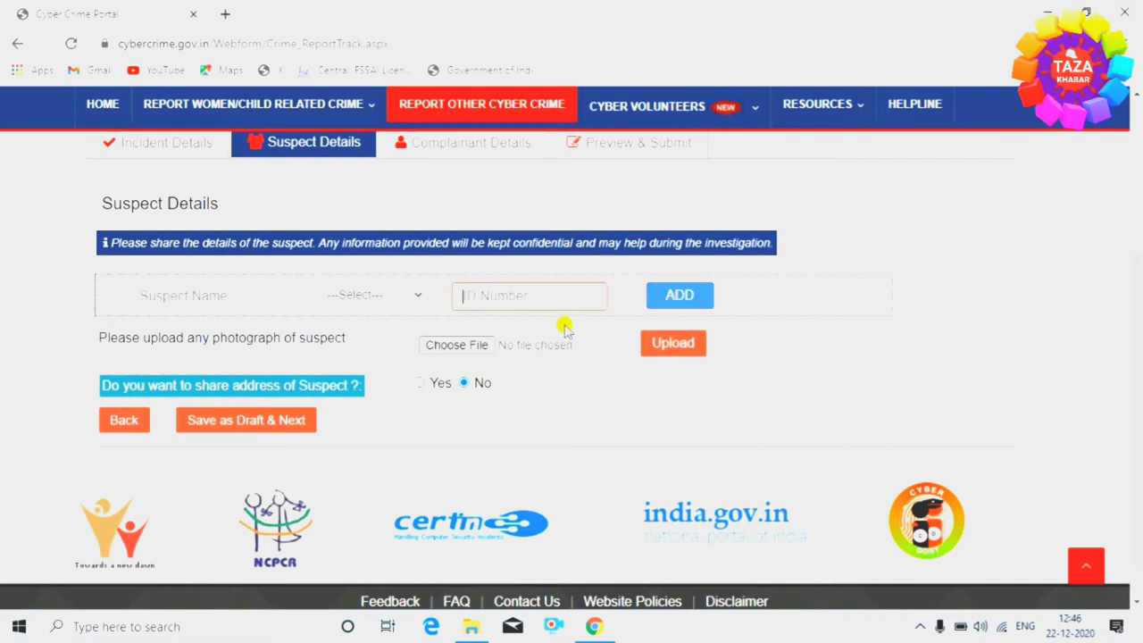
pyautogui.scroll(-1, 482, 304)
# - Choose Email as the suspect's ID type and try to add the suspect with the name and email address left blank
pyautogui.click(401, 251)
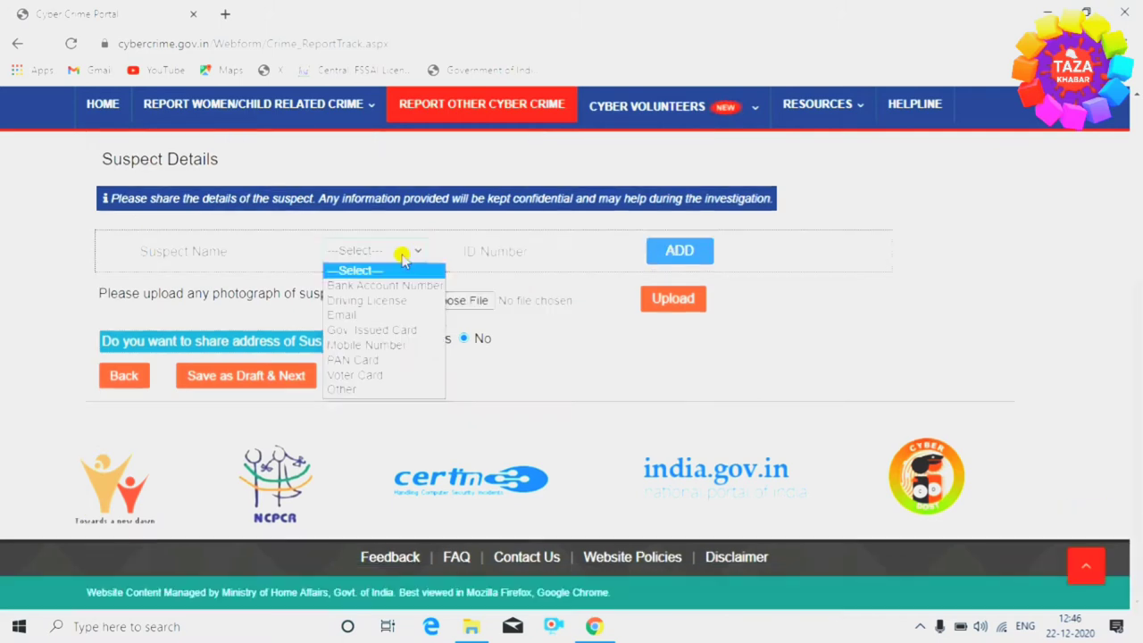
pyautogui.click(357, 314)
pyautogui.click(210, 250)
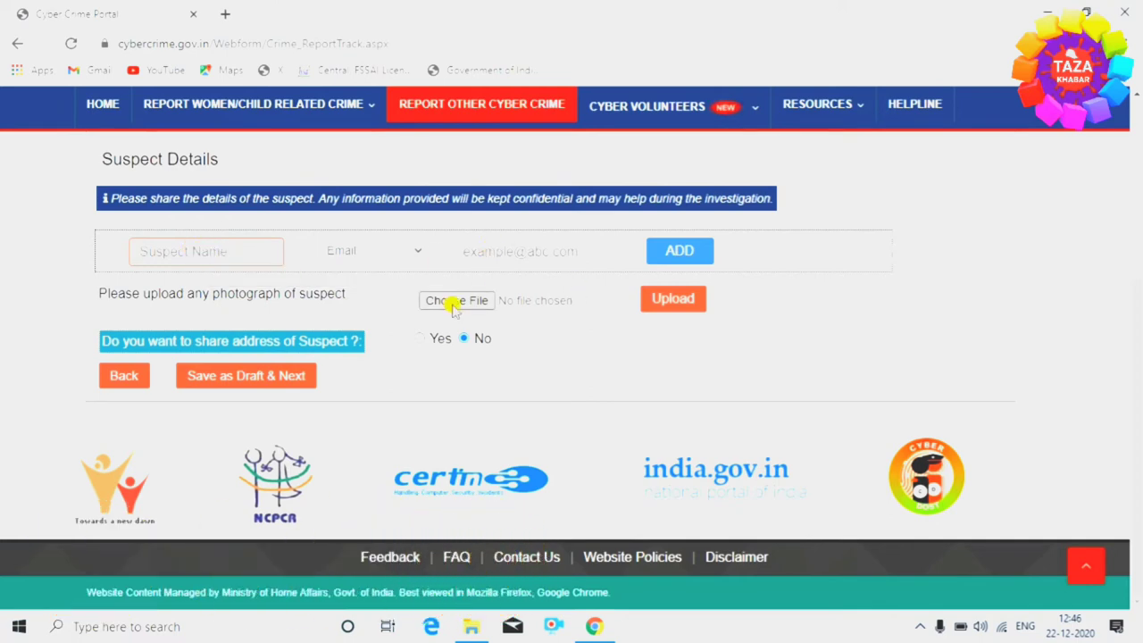
pyautogui.click(681, 254)
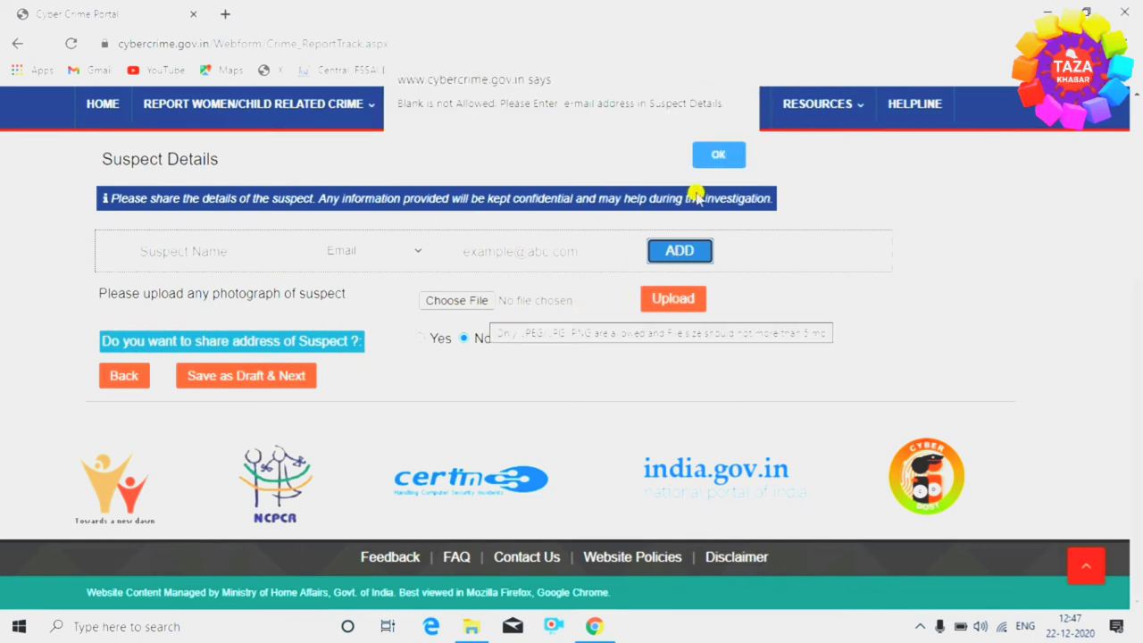
pyautogui.click(701, 156)
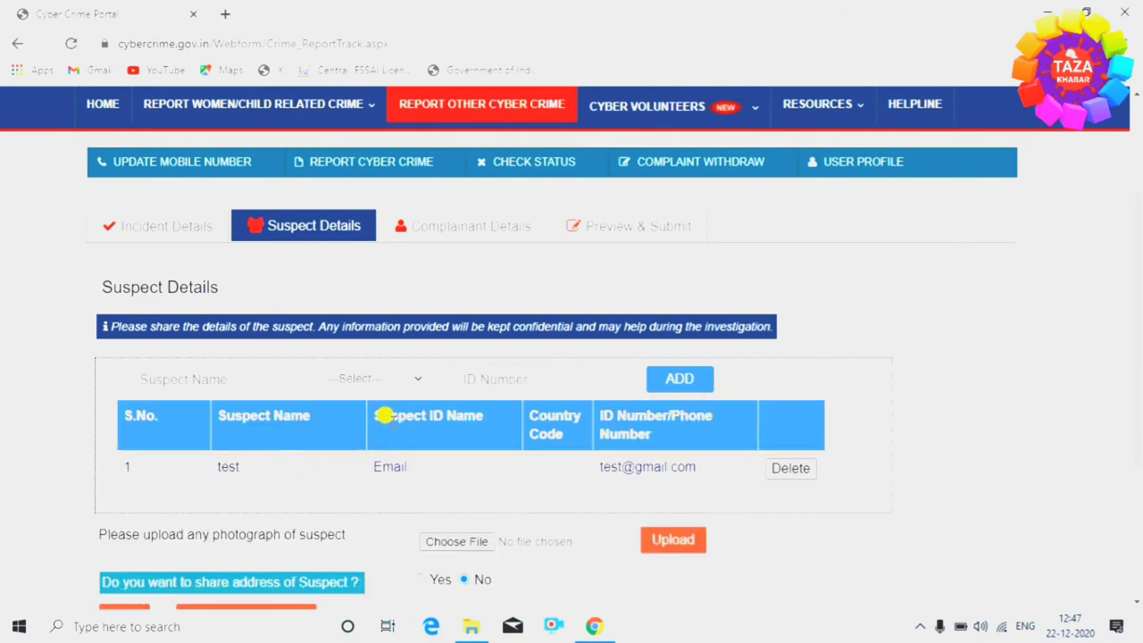
# - Review the ID types available for adding another suspect, leaving none selected
pyautogui.click(414, 377)
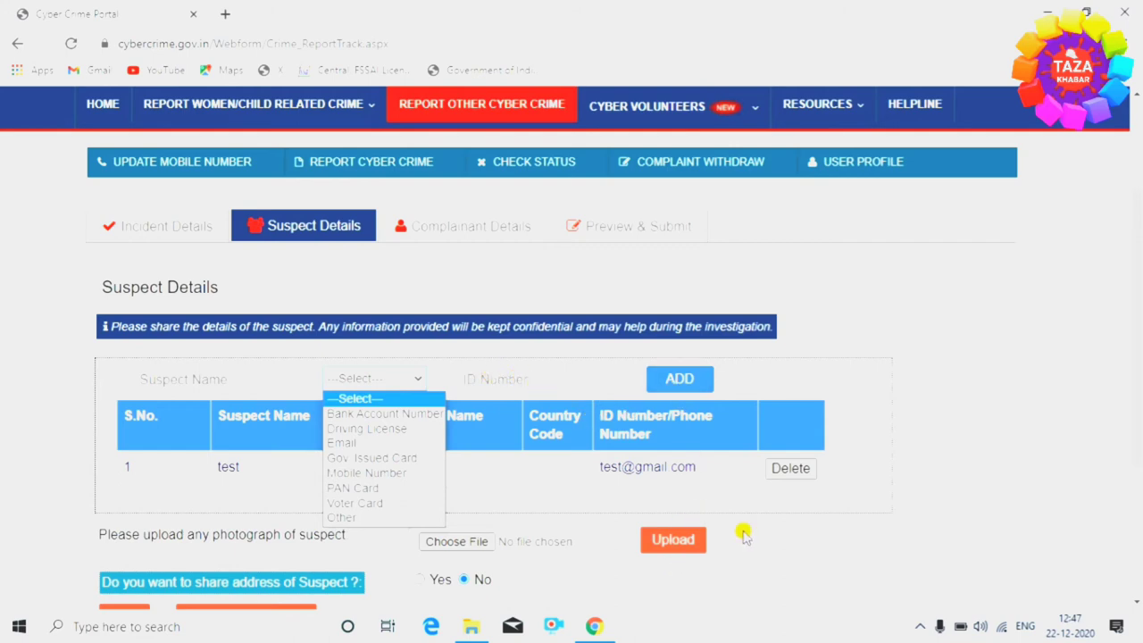
pyautogui.scroll(-1, 744, 533)
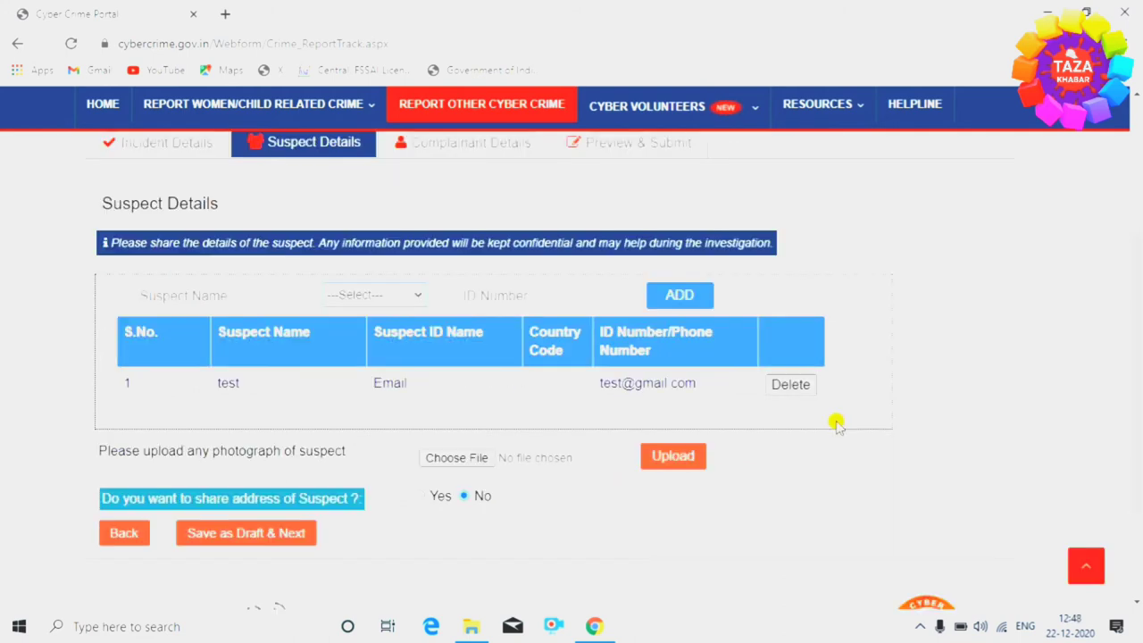
pyautogui.click(399, 297)
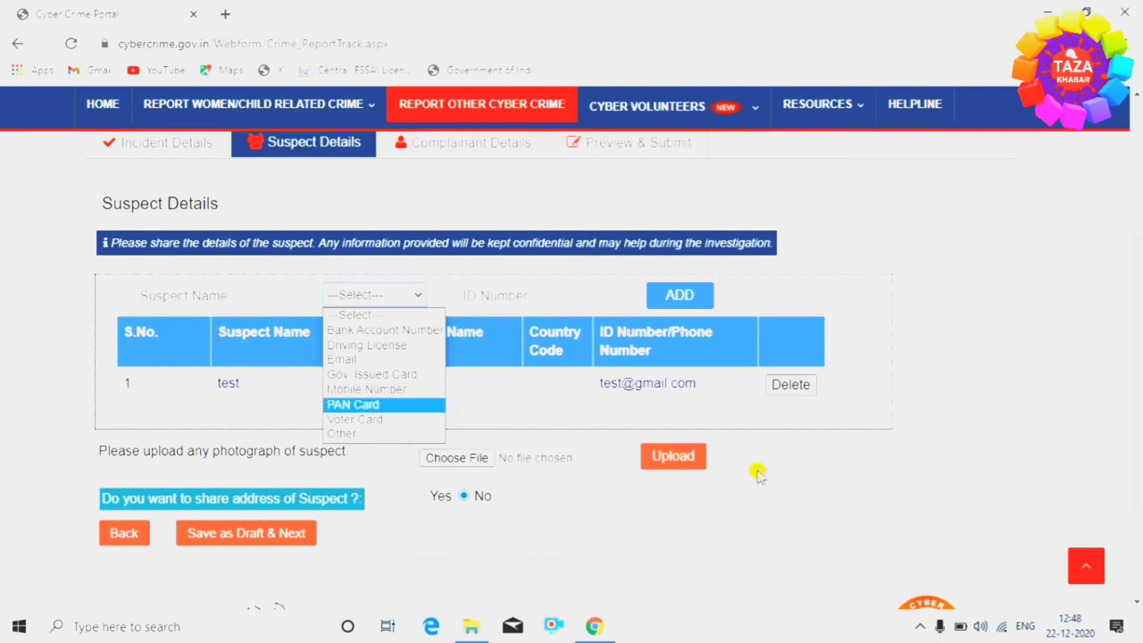
pyautogui.click(671, 525)
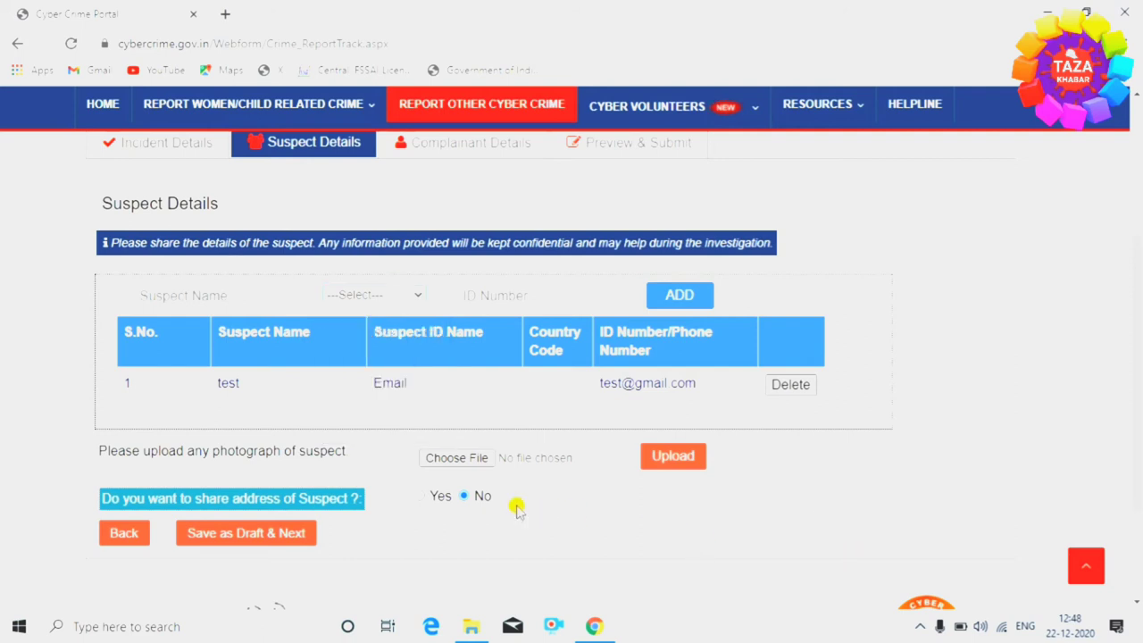
# - Select a JPG photograph of the suspect, and save the suspect details as a draft to continue to the complainant details
pyautogui.click(465, 459)
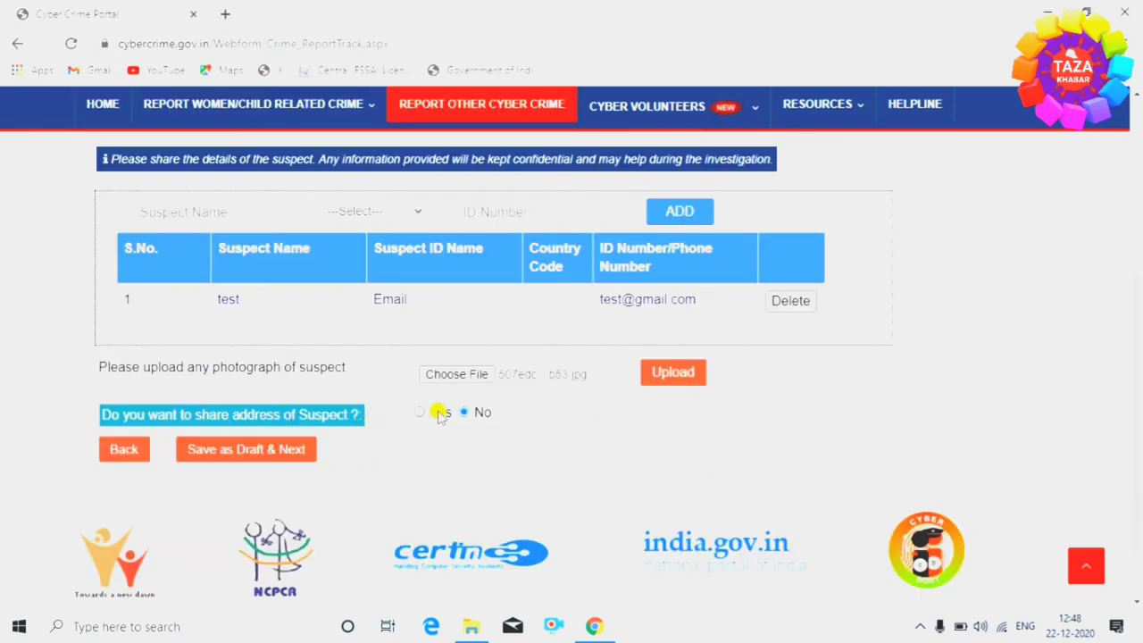
pyautogui.scroll(-1, 497, 486)
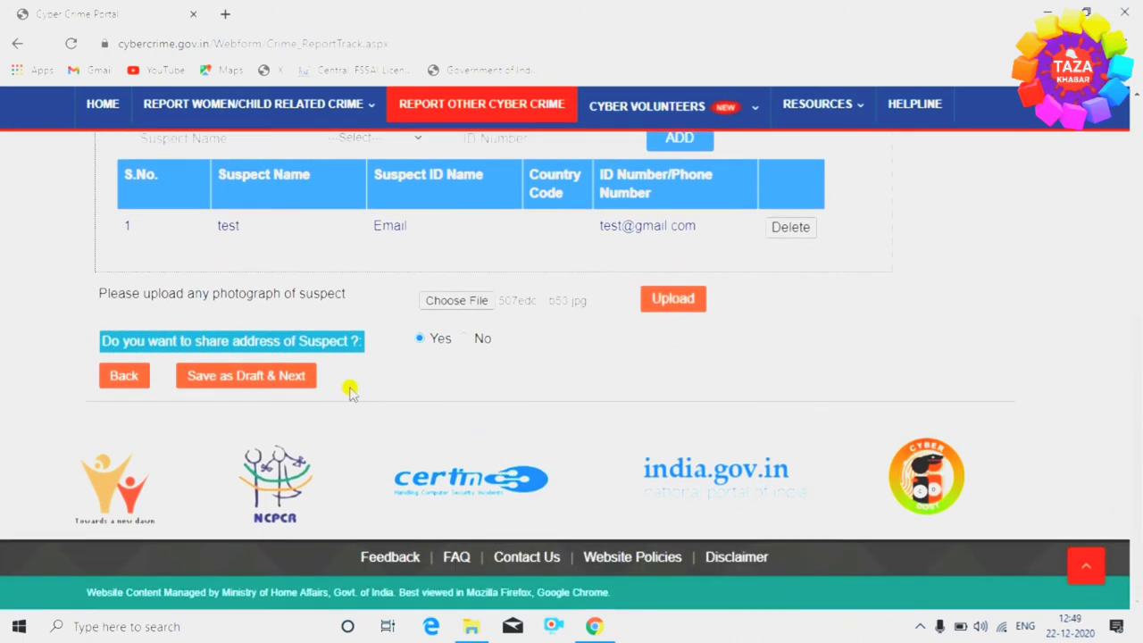
pyautogui.scroll(-2, 393, 459)
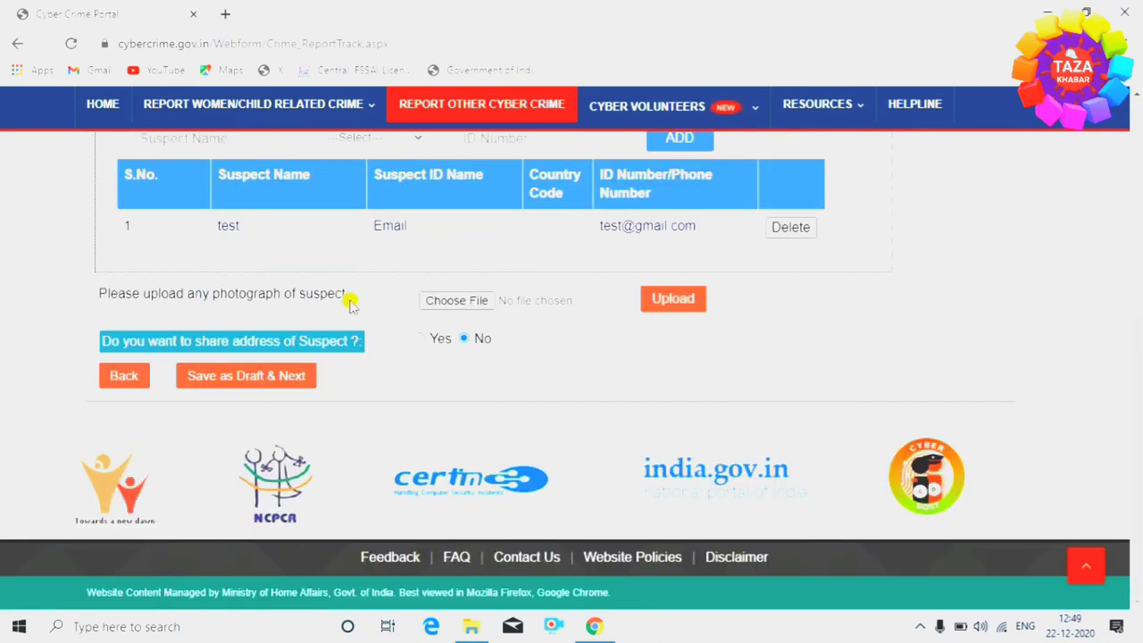
pyautogui.click(249, 378)
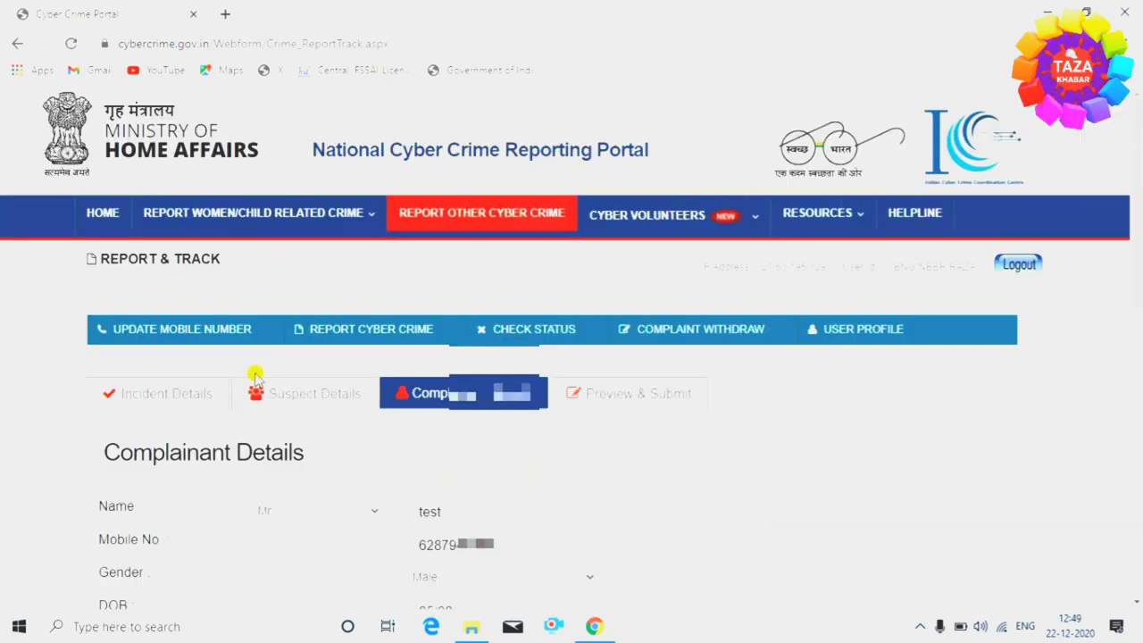
# - Set the complainant's title to Mr and gender to Male
pyautogui.scroll(-3, 340, 389)
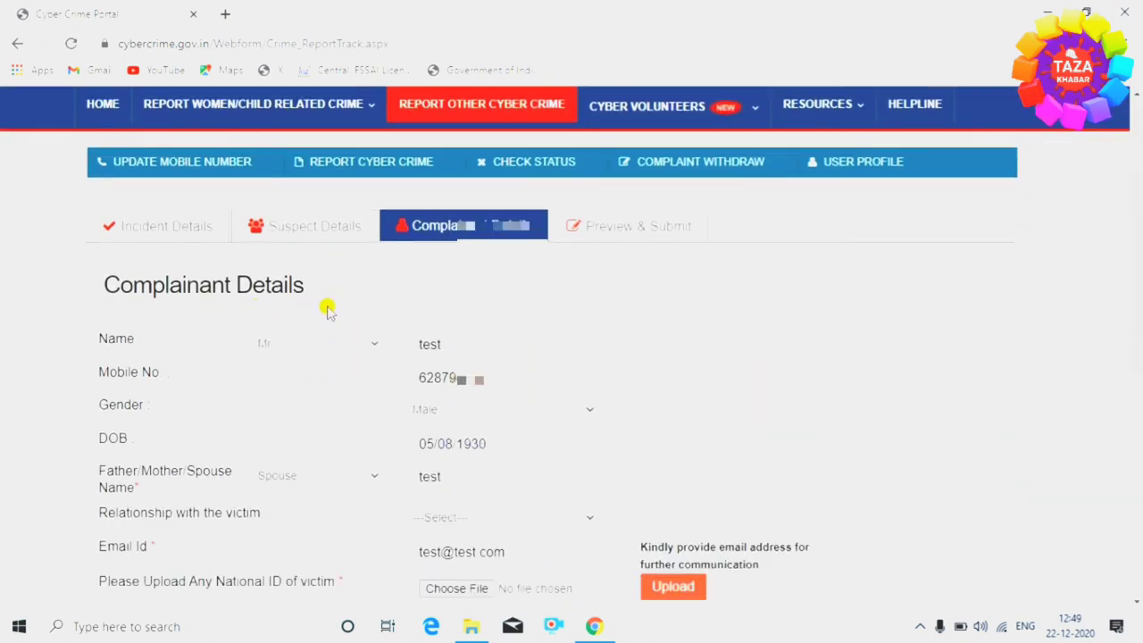
pyautogui.scroll(-1, 622, 361)
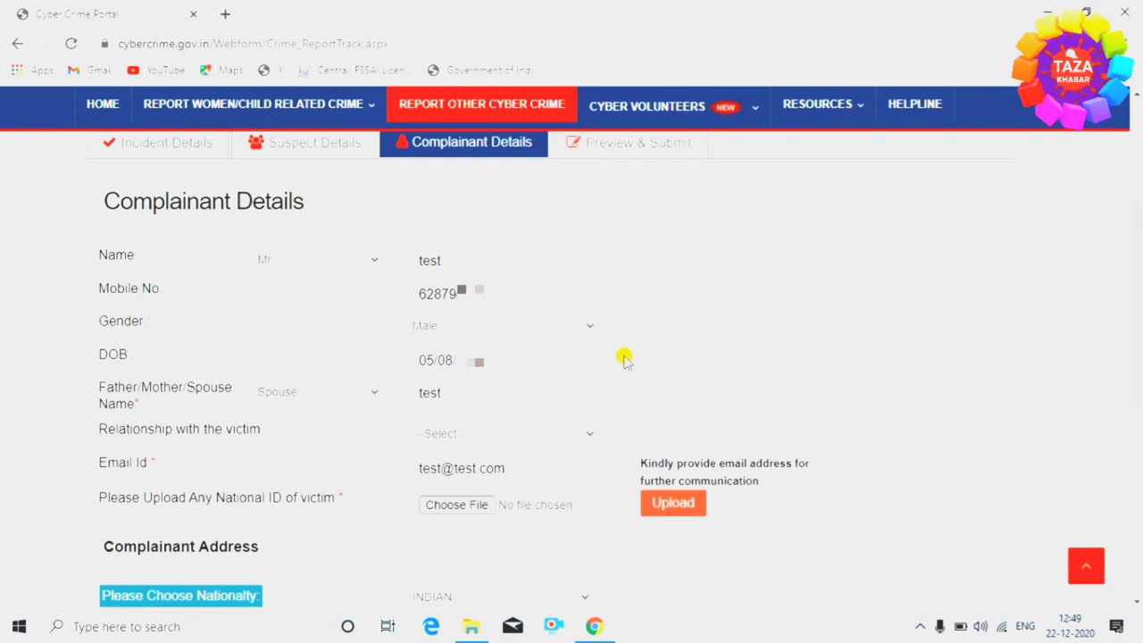
pyautogui.click(364, 259)
pyautogui.click(348, 295)
pyautogui.click(564, 332)
pyautogui.click(513, 362)
pyautogui.scroll(-1, 377, 308)
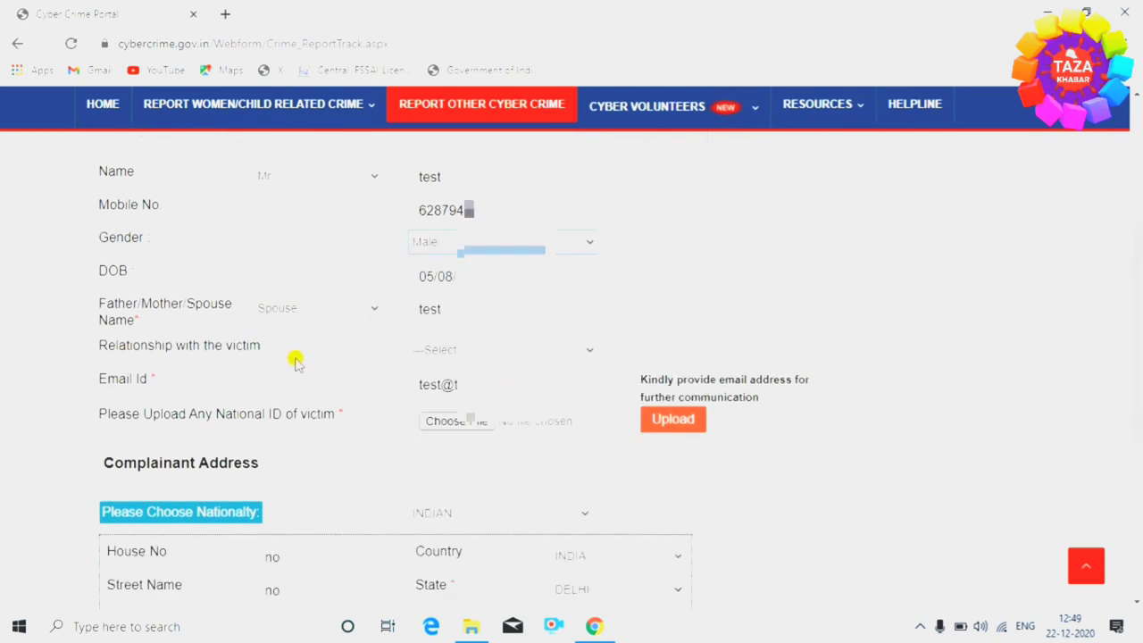
# - Set the complainant's relationship with the victim to Wife
pyautogui.click(536, 350)
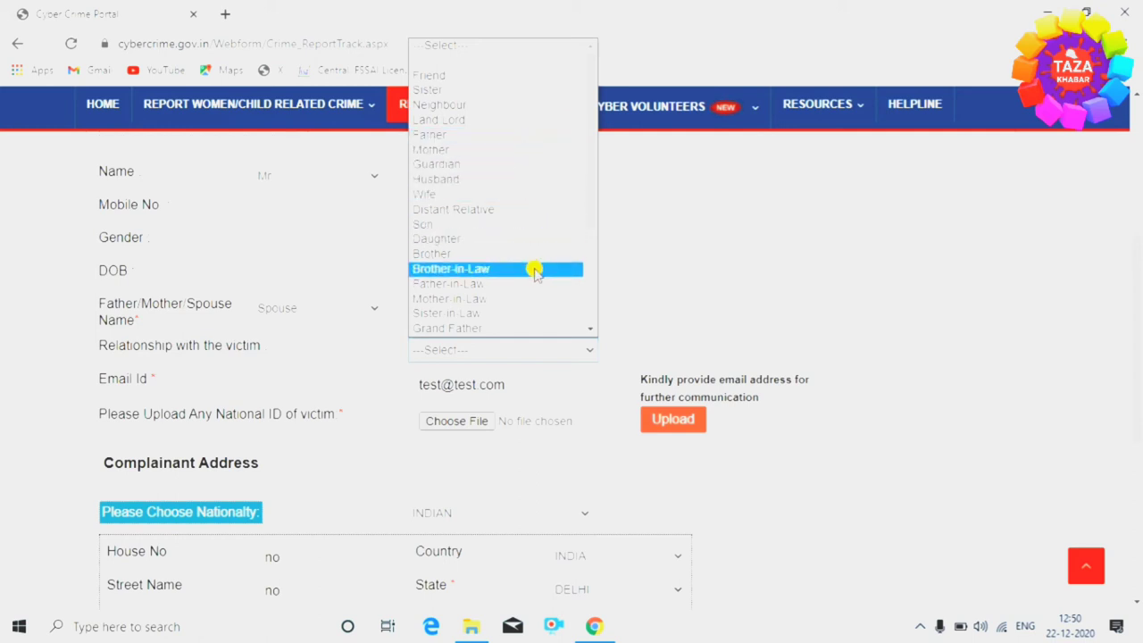
pyautogui.scroll(-1, 531, 259)
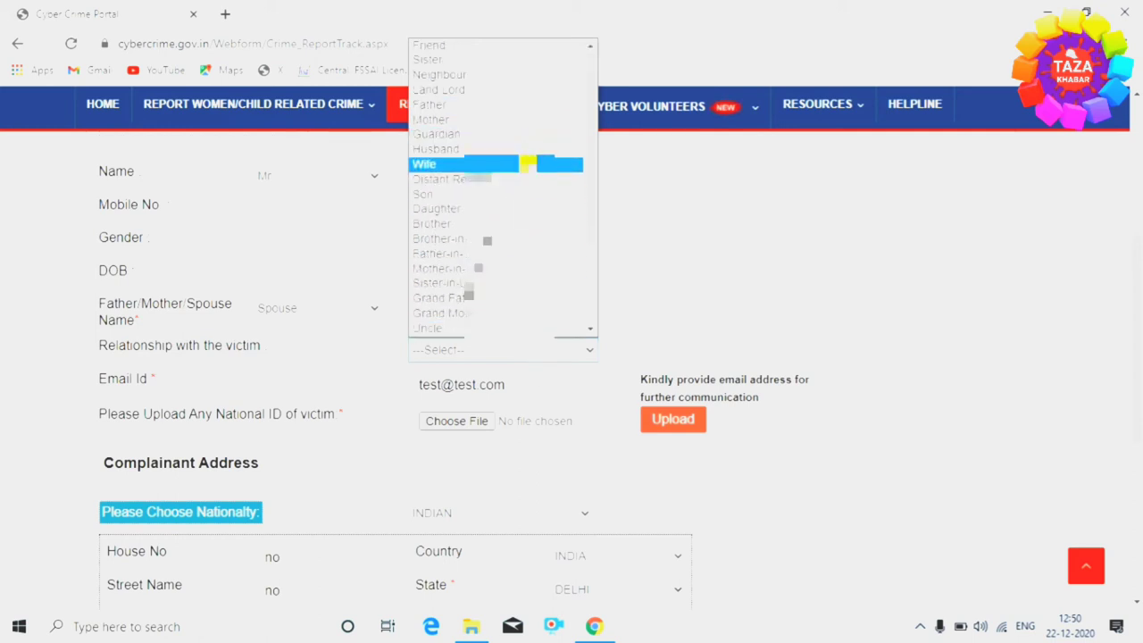
pyautogui.click(525, 165)
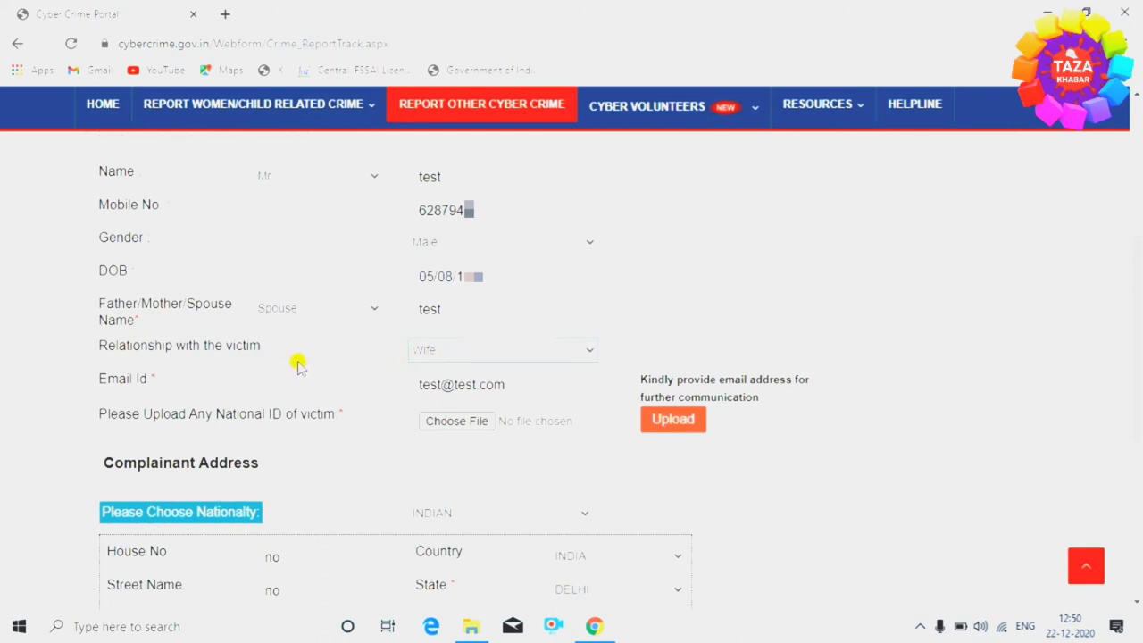
# - Set the complainant's relationship with the victim to Self
pyautogui.click(508, 351)
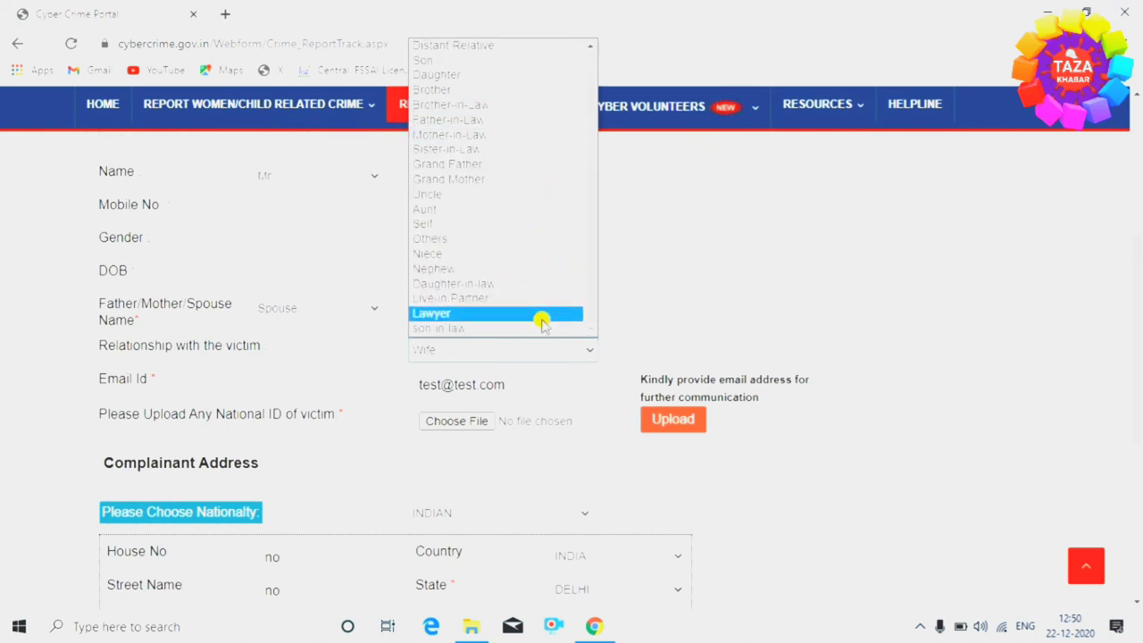
pyautogui.click(536, 223)
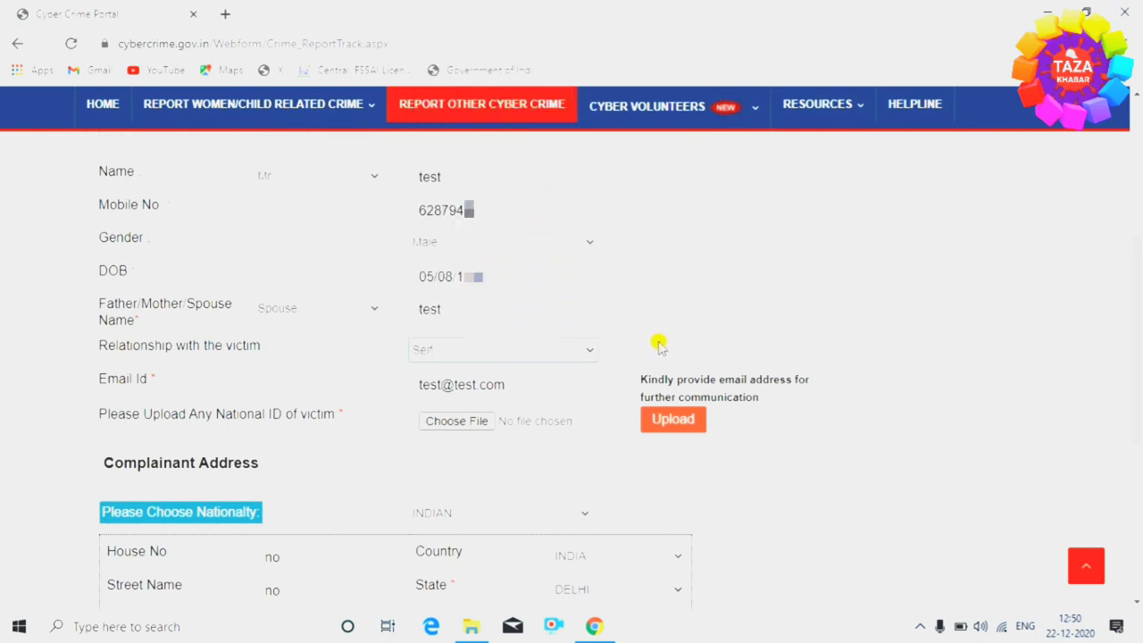
# - Upload Ye.pdf as the victim's national ID in the complainant details
pyautogui.scroll(-1, 496, 359)
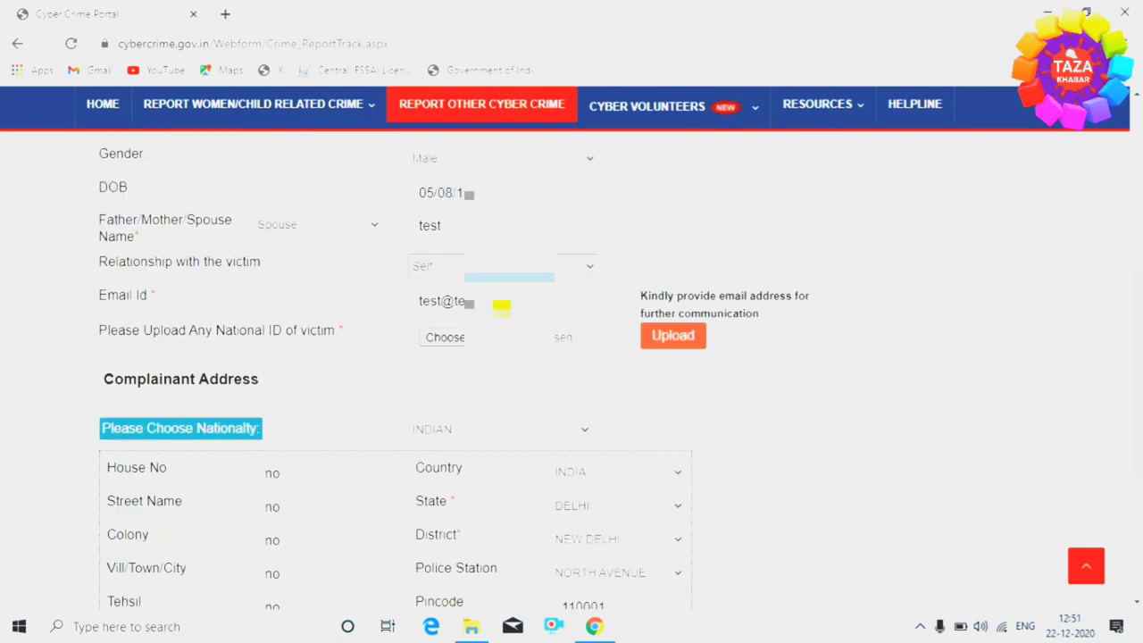
pyautogui.click(459, 338)
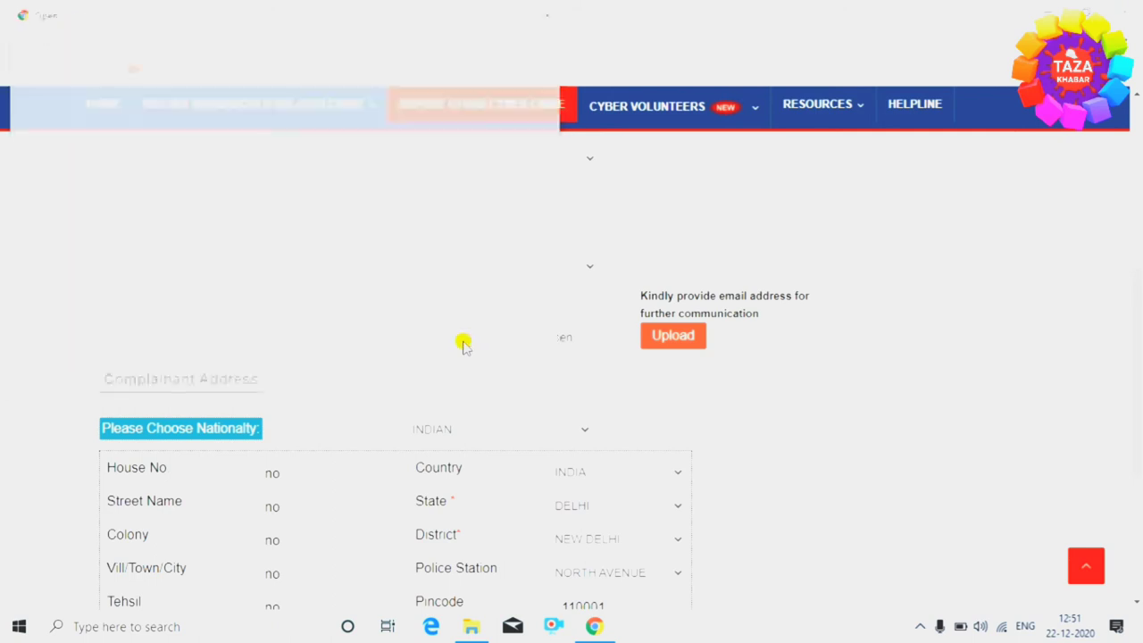
pyautogui.scroll(-5, 421, 268)
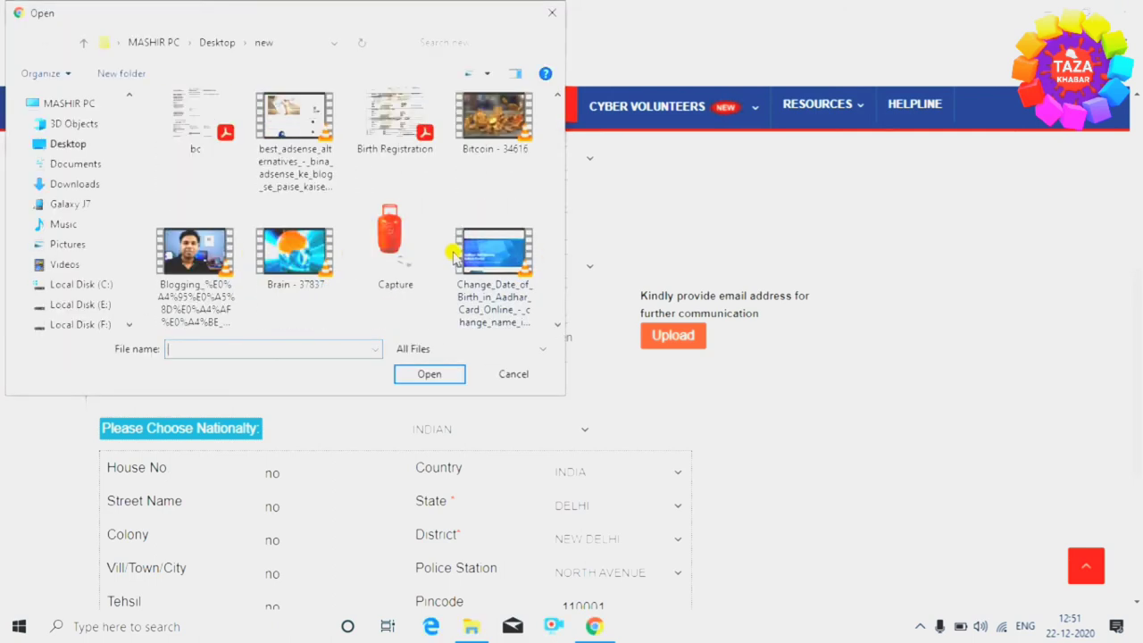
pyautogui.click(494, 262)
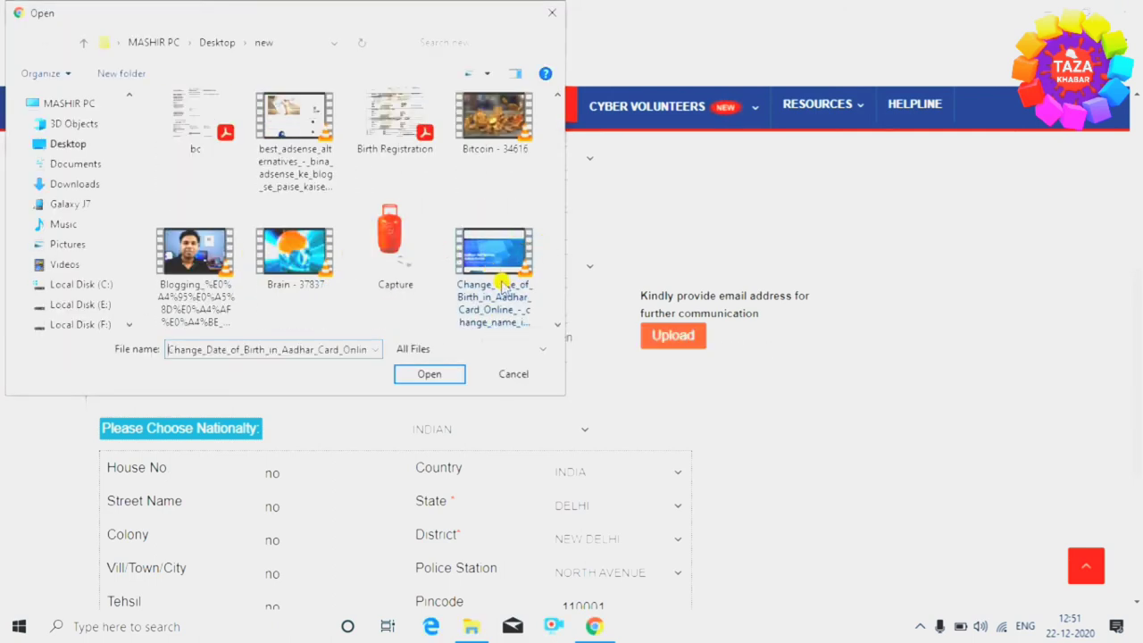
pyautogui.click(429, 374)
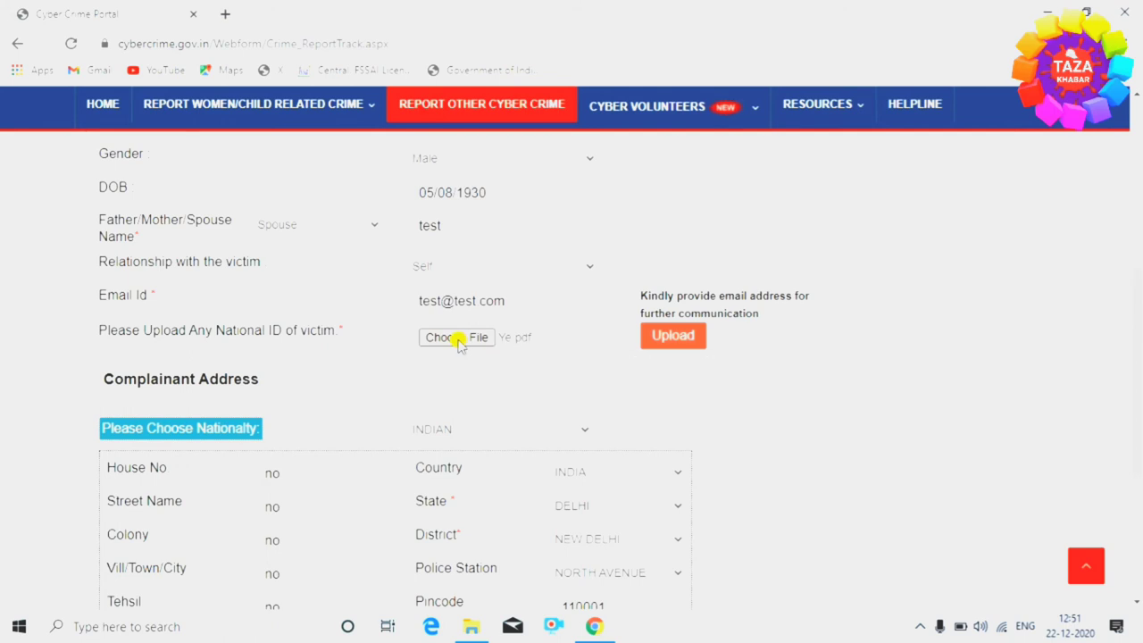
pyautogui.click(668, 335)
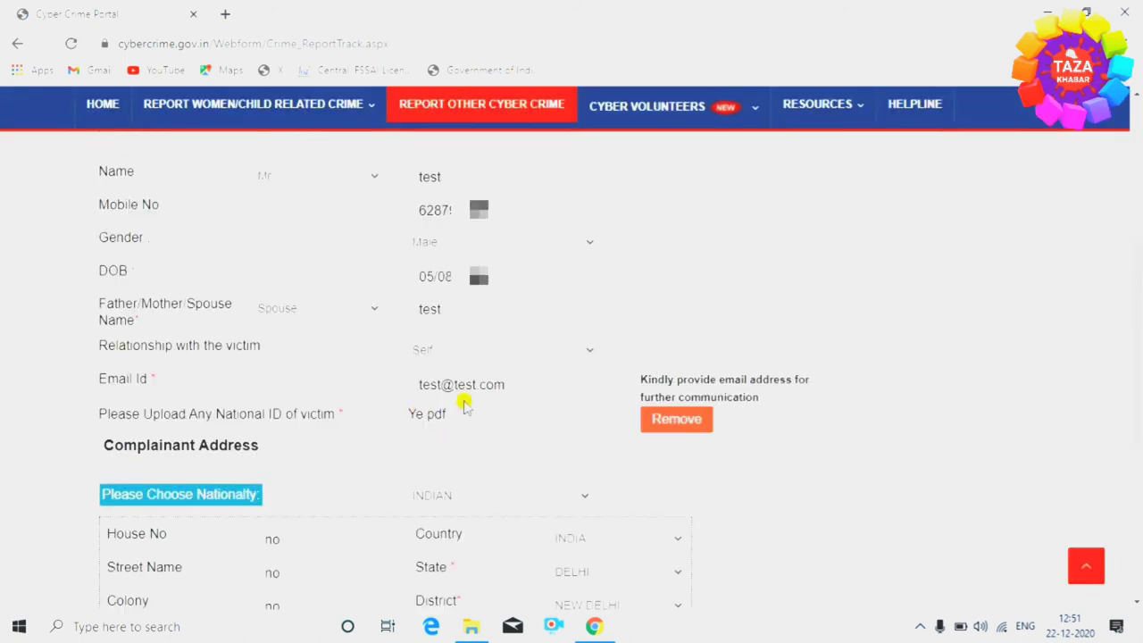
pyautogui.scroll(-2, 255, 457)
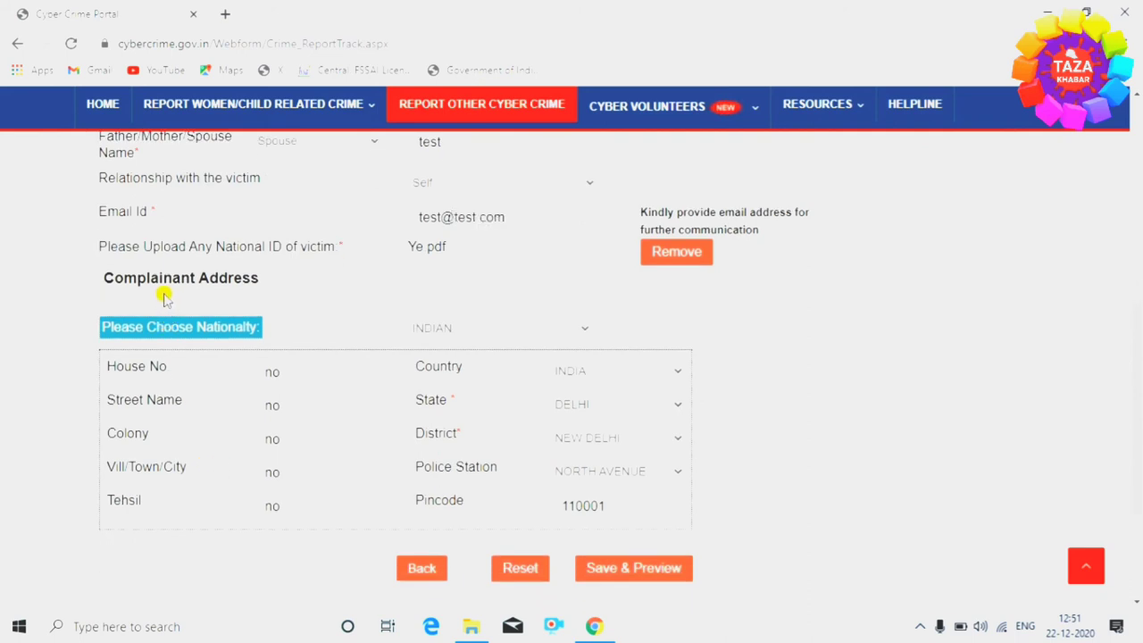